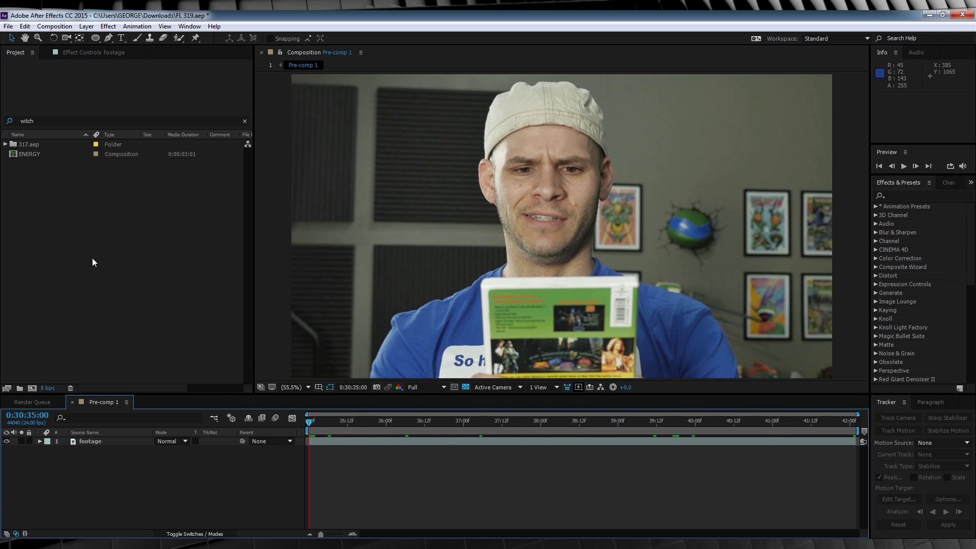
- Copy the SCARLET WITCH layer from the ENERGY composition into Pre-comp 1 and shift it to start at 0:30:36:20
double_click(17, 155)
left_click(101, 442)
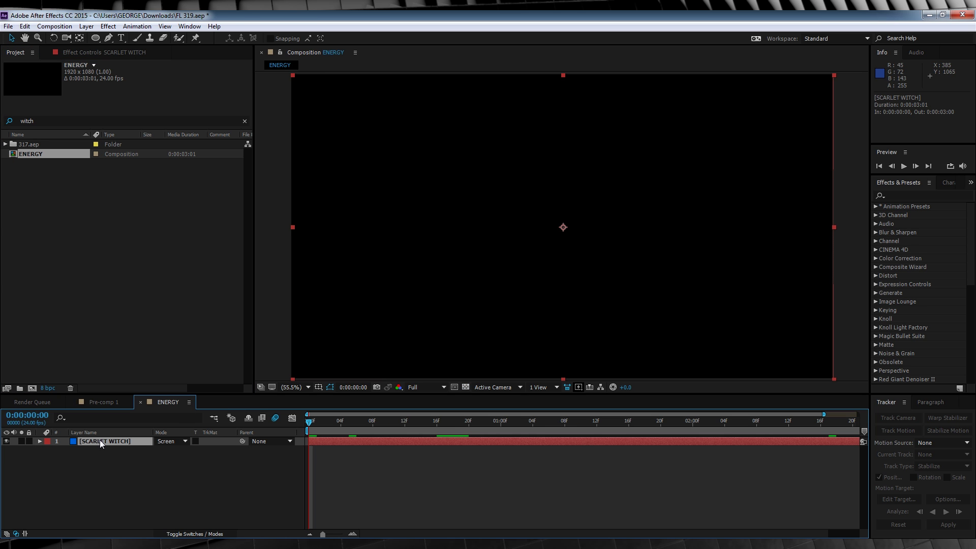
left_click(25, 26)
left_click(40, 87)
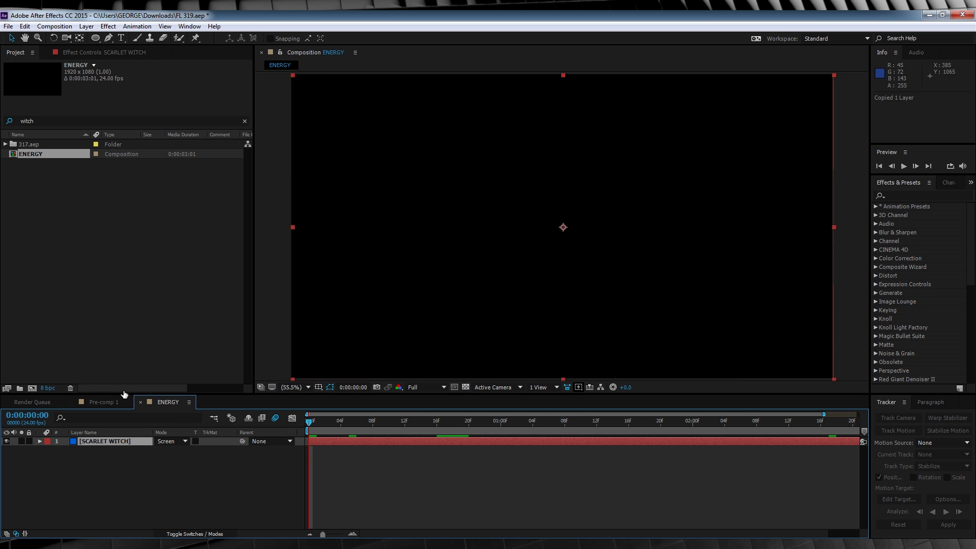
left_click(102, 402)
left_click(25, 27)
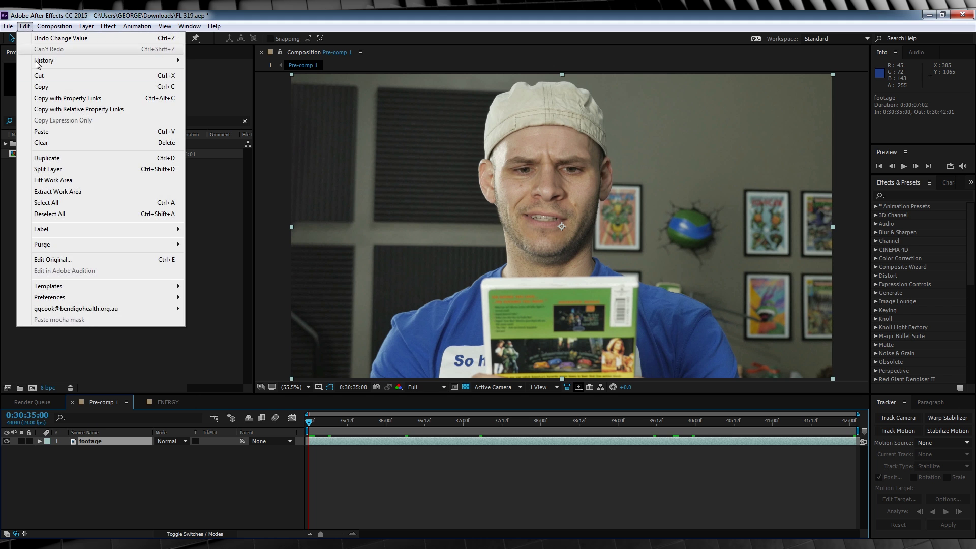
left_click(44, 133)
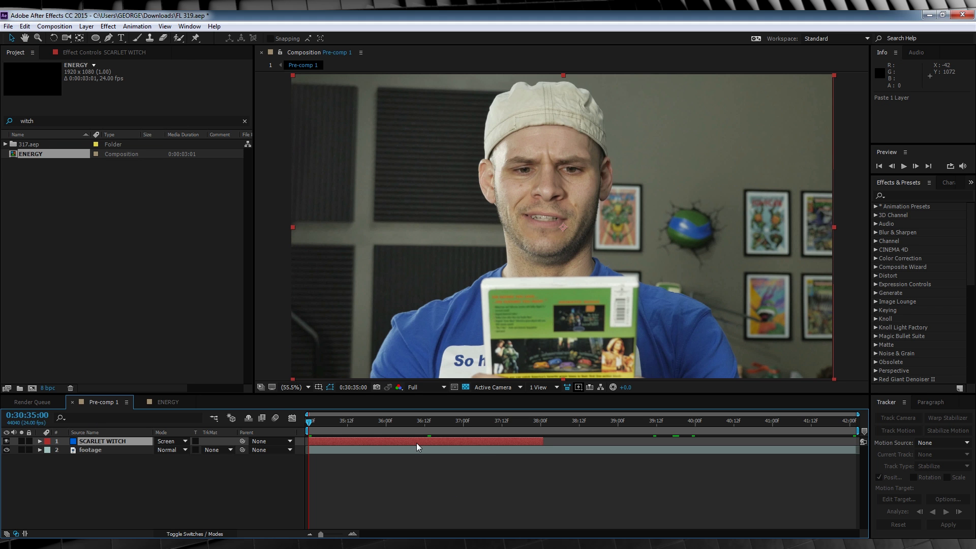
left_click_drag(432, 423, 555, 443)
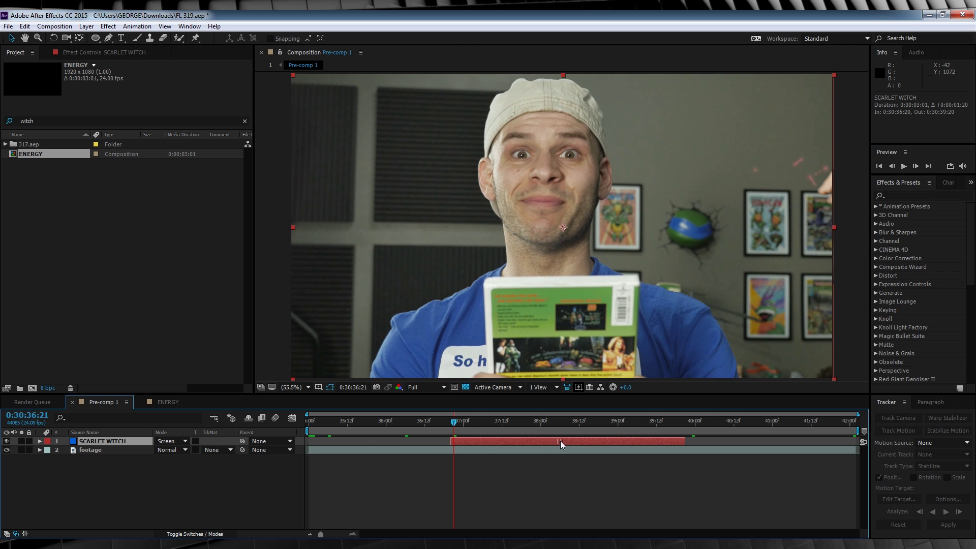
mouse_move(461, 426)
left_mouse_down()
mouse_move(663, 421)
mouse_move(467, 421)
left_mouse_up()
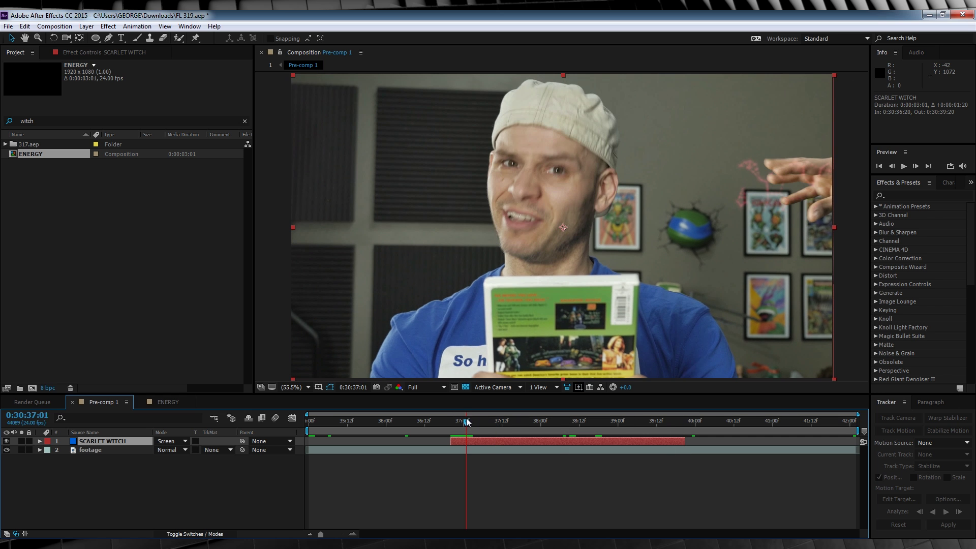
- Keyframe the Particular emitter's Particles/sec at 200 on 0:30:36:20 and 0:30:38:06, and at 0 on 0:30:38:14
left_click(88, 53)
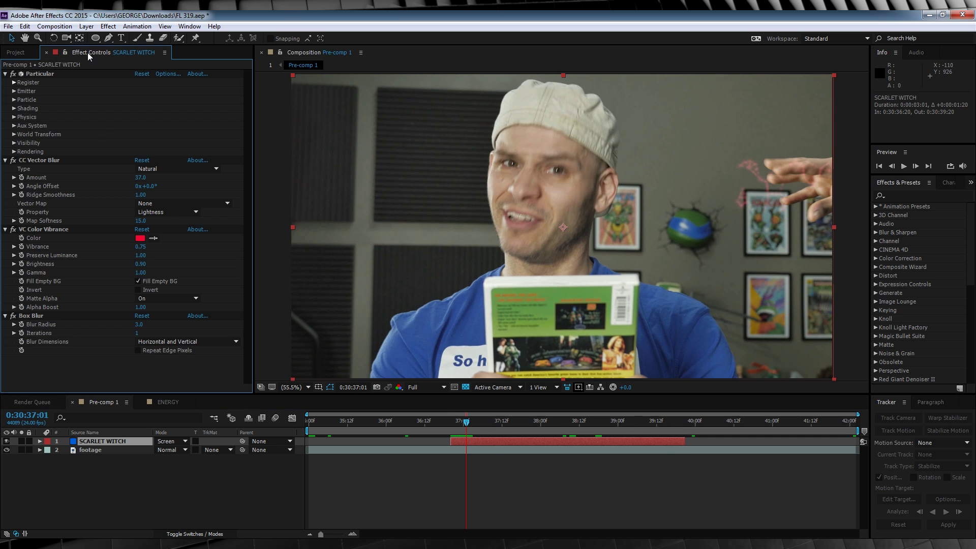
left_click(14, 91)
key("Page_Down")
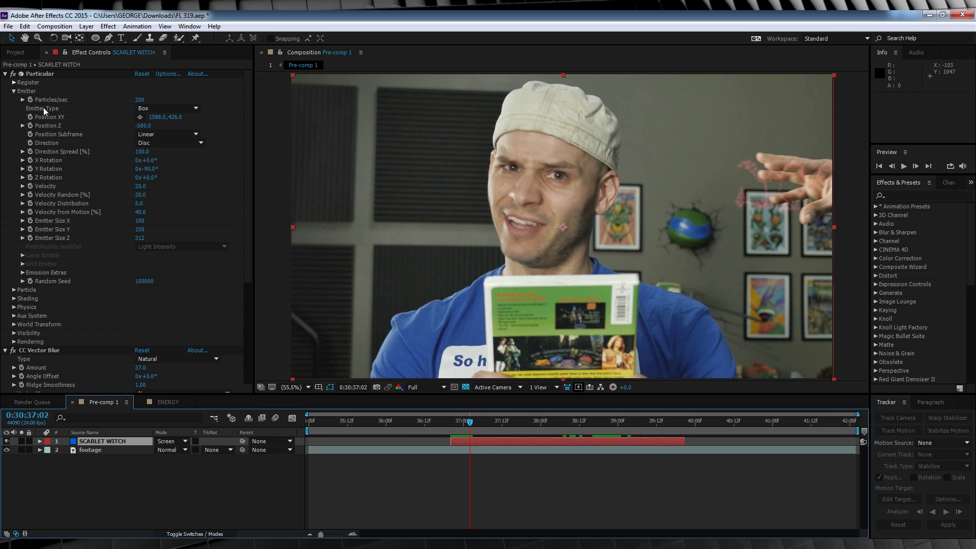
left_click(451, 424)
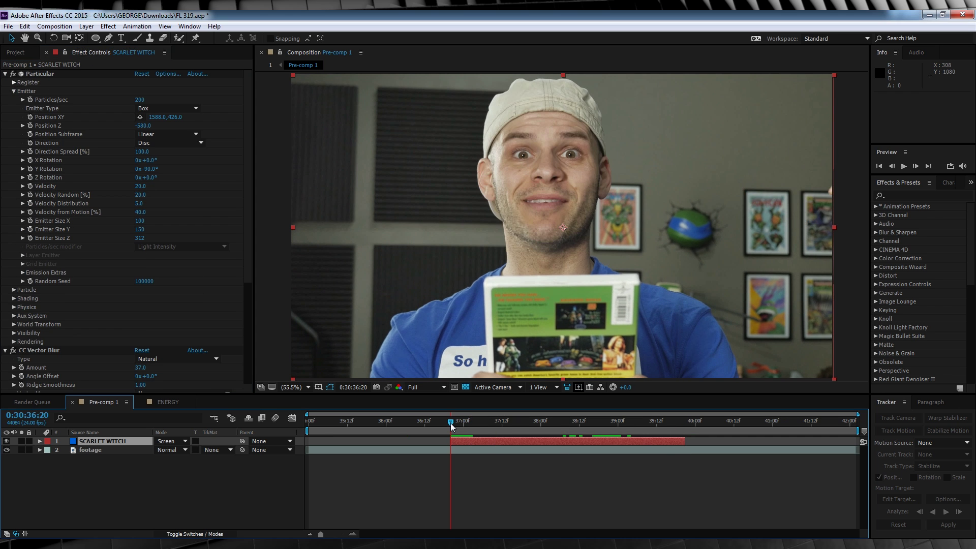
left_click(31, 100)
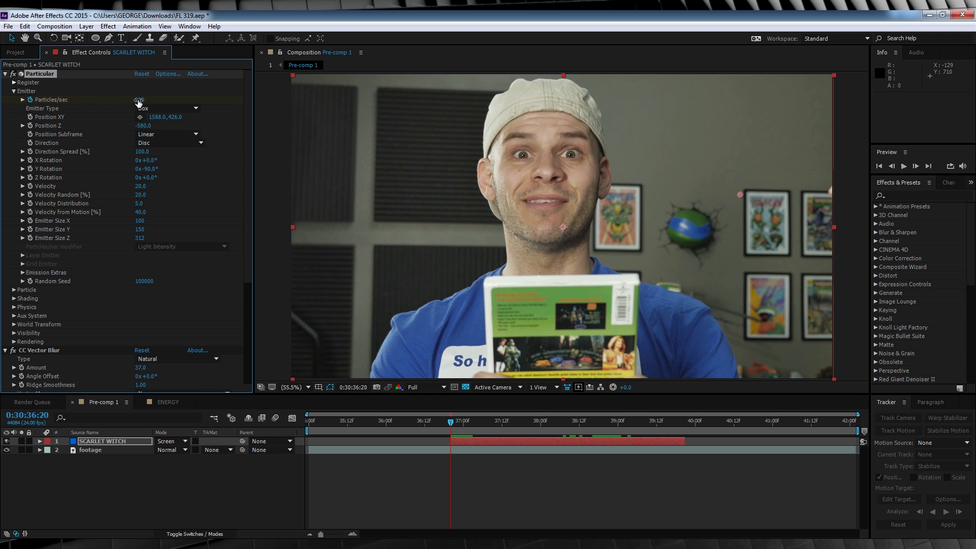
left_click_drag(619, 426, 561, 423)
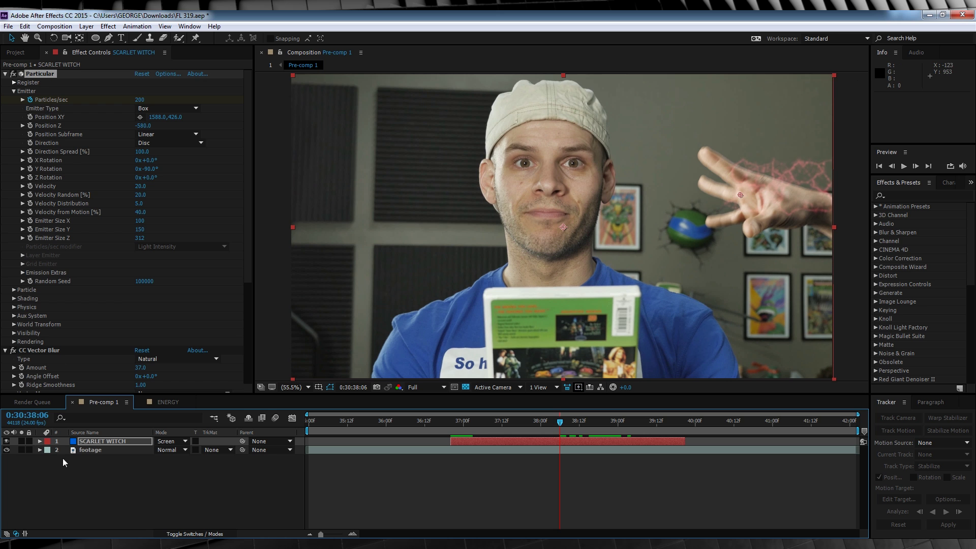
key("u")
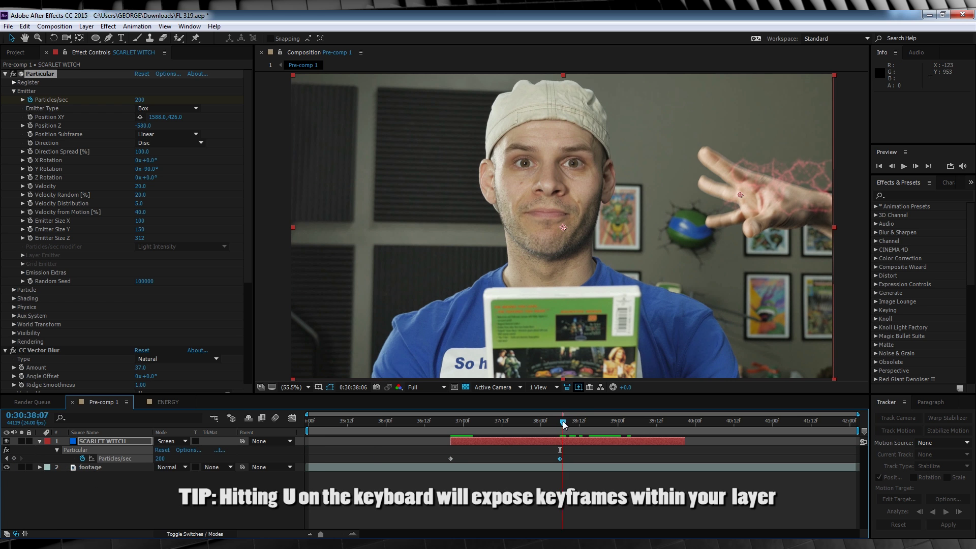
left_click_drag(563, 424, 585, 425)
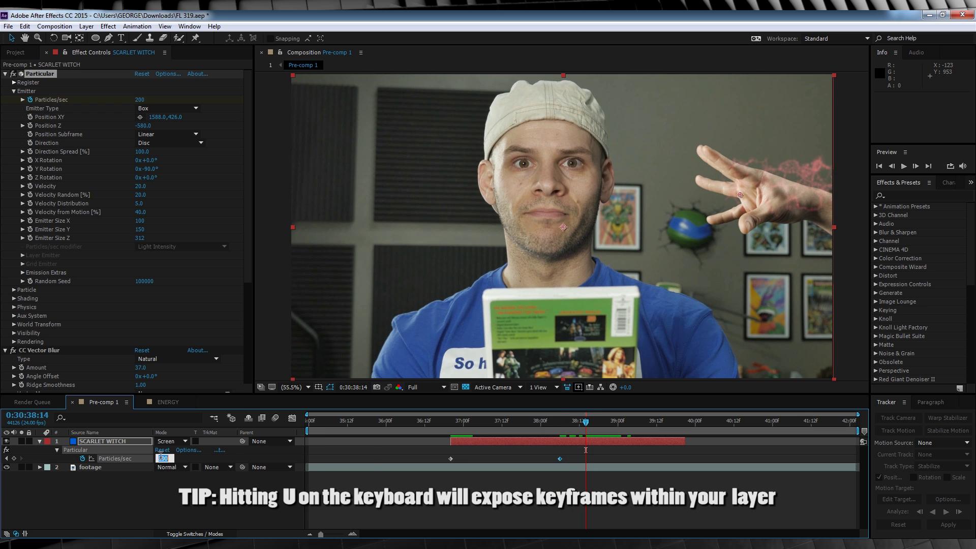
- Animate the emitter's Position XY from 0:30:36:20 so it follows the moving hand, reaching 1540, 502
left_click(453, 424)
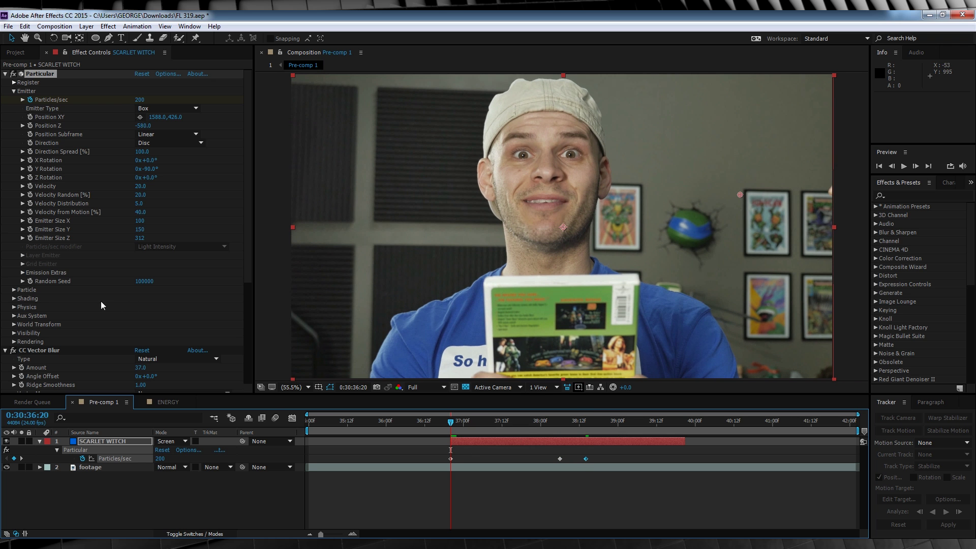
left_click(15, 307)
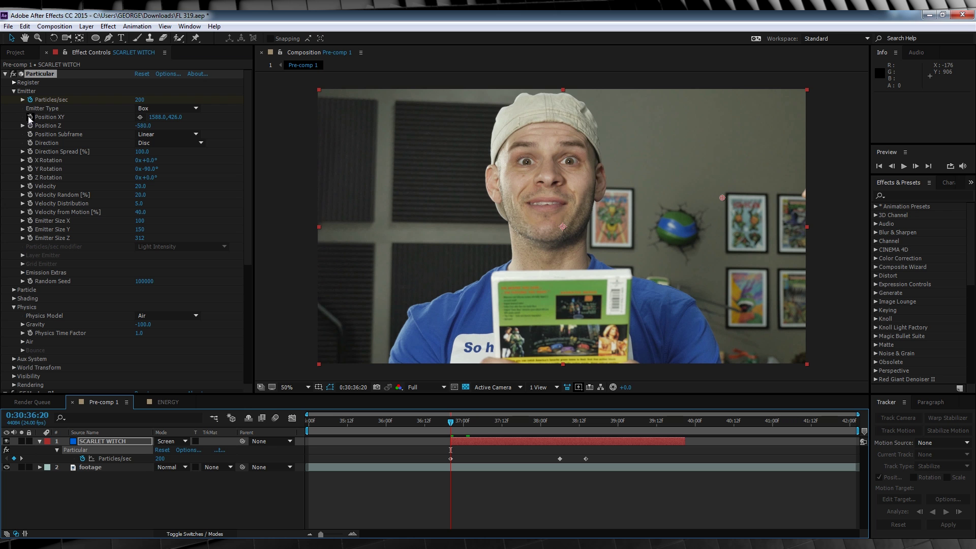
left_click(29, 119)
left_click_drag(723, 198, 752, 152)
left_click_drag(547, 422, 560, 422)
left_click_drag(753, 153, 737, 169)
left_click_drag(559, 422, 567, 422)
left_click_drag(737, 169, 711, 217)
left_click_drag(567, 422, 573, 422)
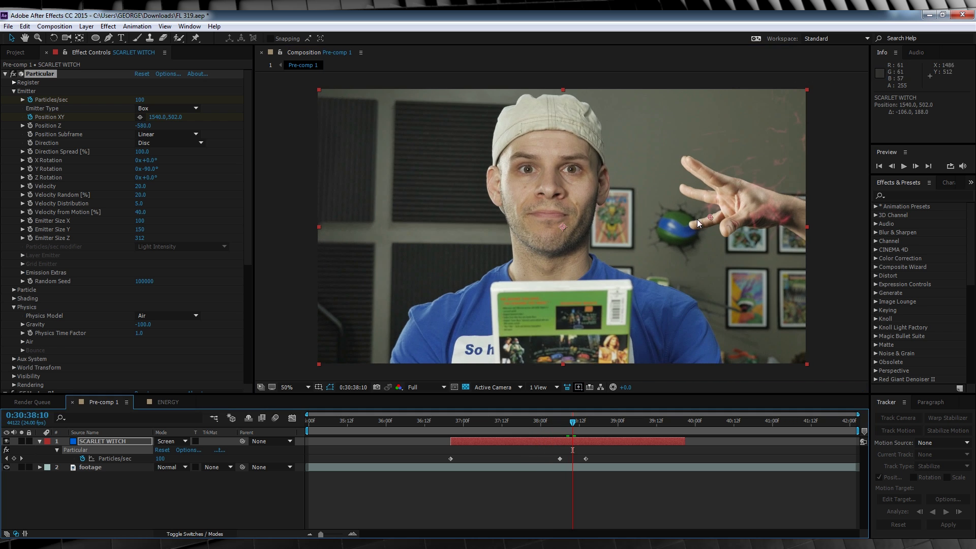
- Continue the Position XY animation by sweeping the emitter from the hand across the man's face to about 654, 510
left_click_drag(697, 219, 556, 218)
key("Page_Down")
key("Page_Down")
left_click_drag(580, 422, 622, 429)
left_click_drag(556, 218, 485, 218)
left_click_drag(519, 422, 564, 422)
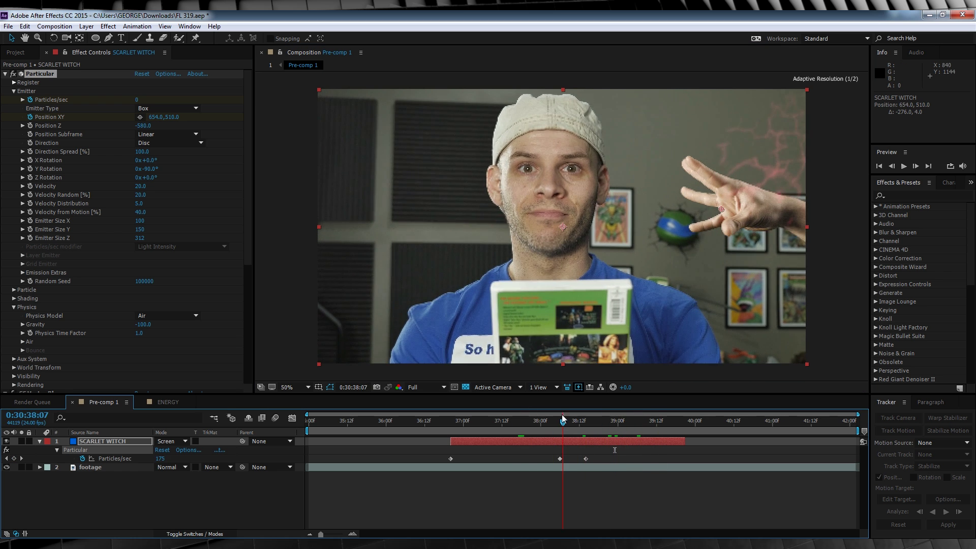
- Move the last two Particles/sec keyframes to about 0:30:38:11 and 0:30:39:02, and raise the emitter's end position to 656, 372
mouse_move(587, 460)
left_mouse_down()
mouse_move(626, 463)
mouse_move(576, 461)
left_mouse_up()
left_click_drag(564, 422, 644, 421)
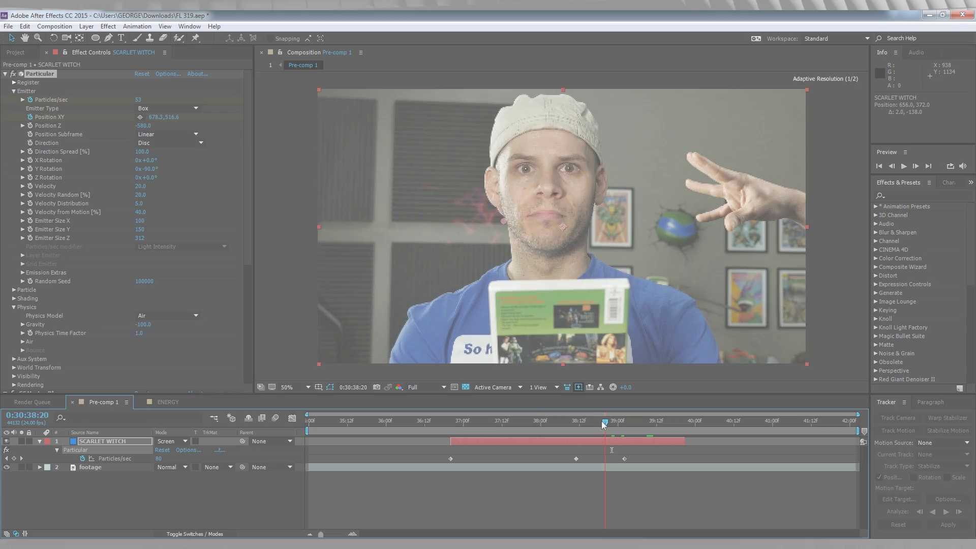
left_click_drag(604, 423, 585, 425)
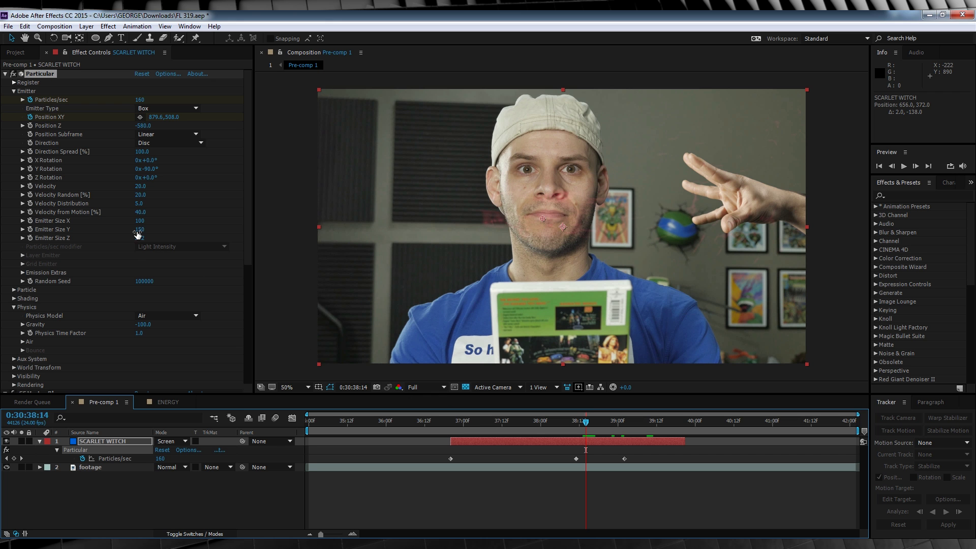
- Keyframe Emitter Size Y from 150 at about 0:30:38:13 to 575 at 0:30:38:17, and preview the particle animation
left_click(31, 230)
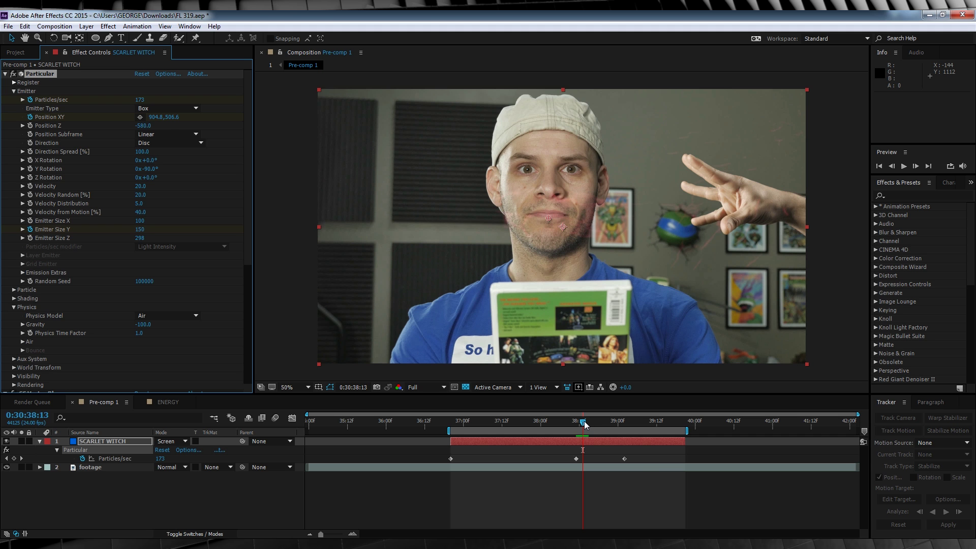
left_click_drag(585, 425, 596, 426)
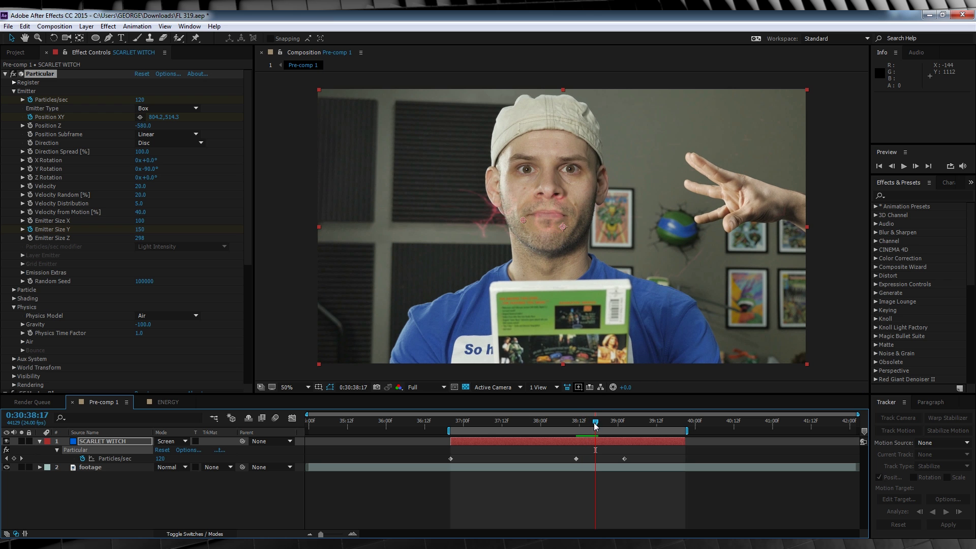
left_click(143, 233)
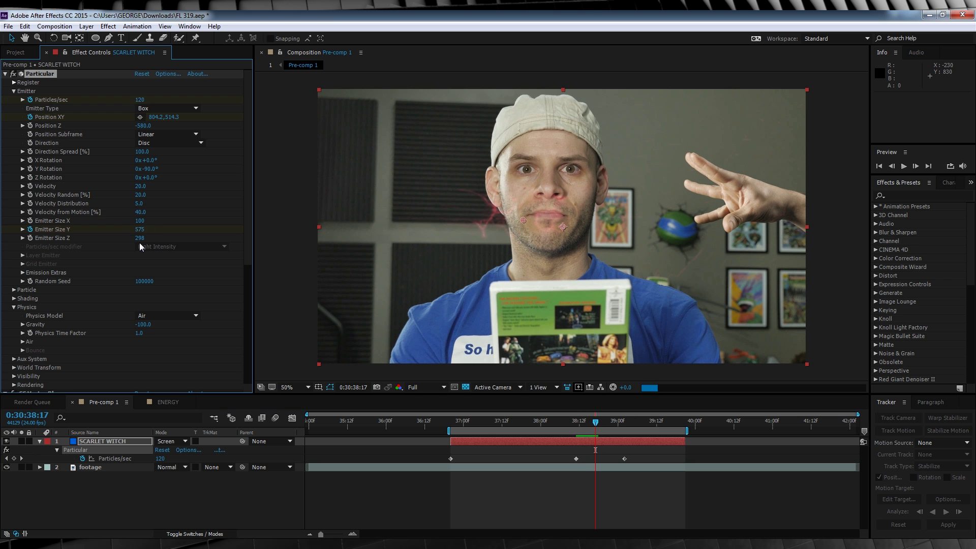
left_click_drag(562, 425, 650, 426)
key("space")
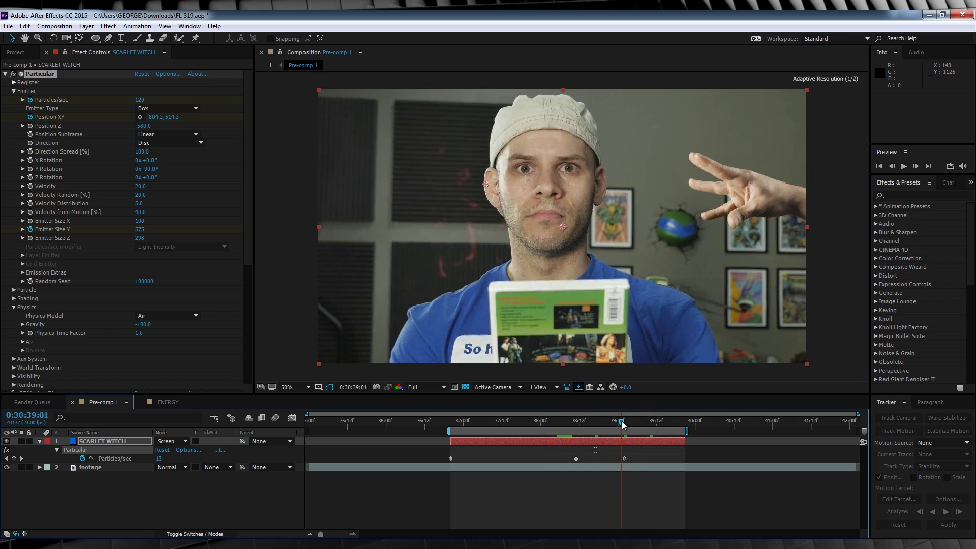
key("space")
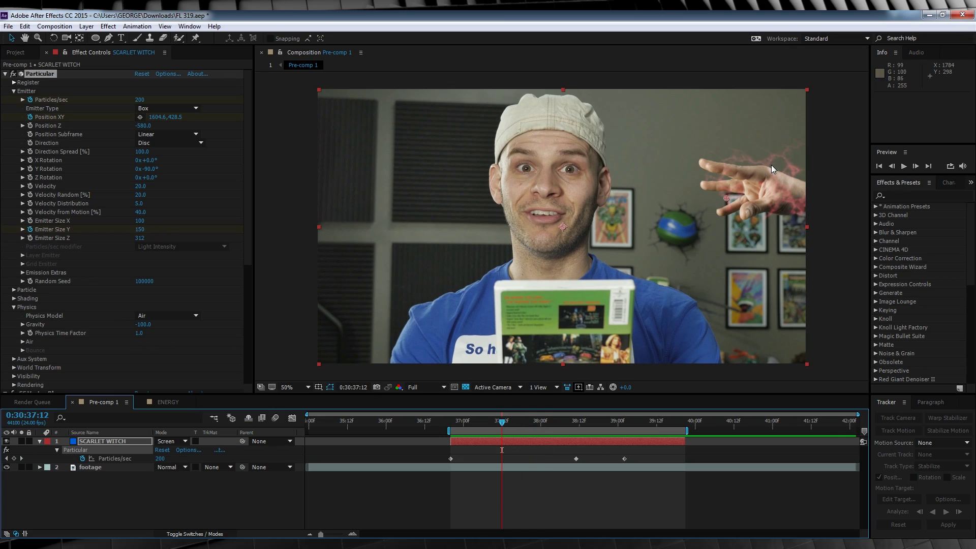
- At 0:30:37:12, reduce Emitter Size Z to 298 and Emitter Size Y to about 71, and preview the animation
left_click_drag(141, 222, 261, 221)
key("ctrl+z")
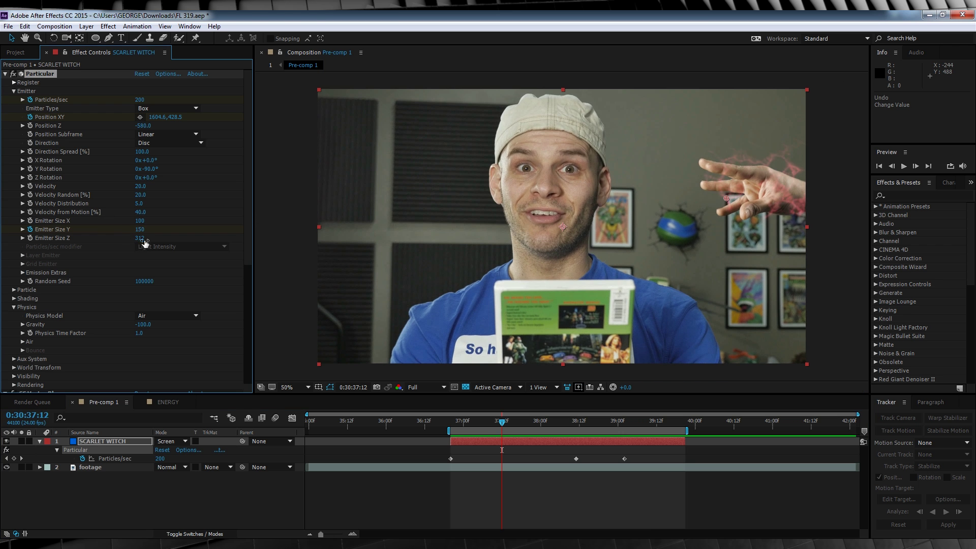
left_click_drag(152, 238, 99, 229)
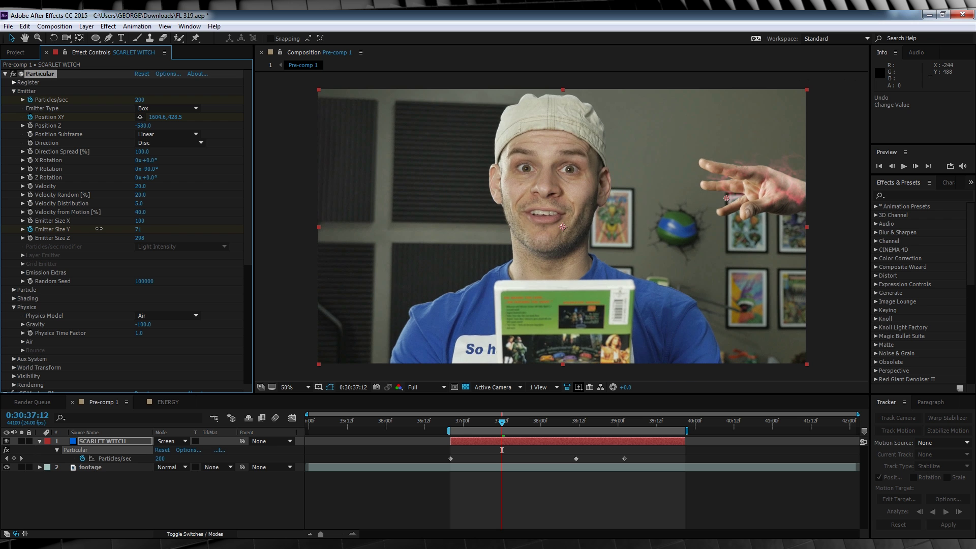
left_click(514, 473)
key("space")
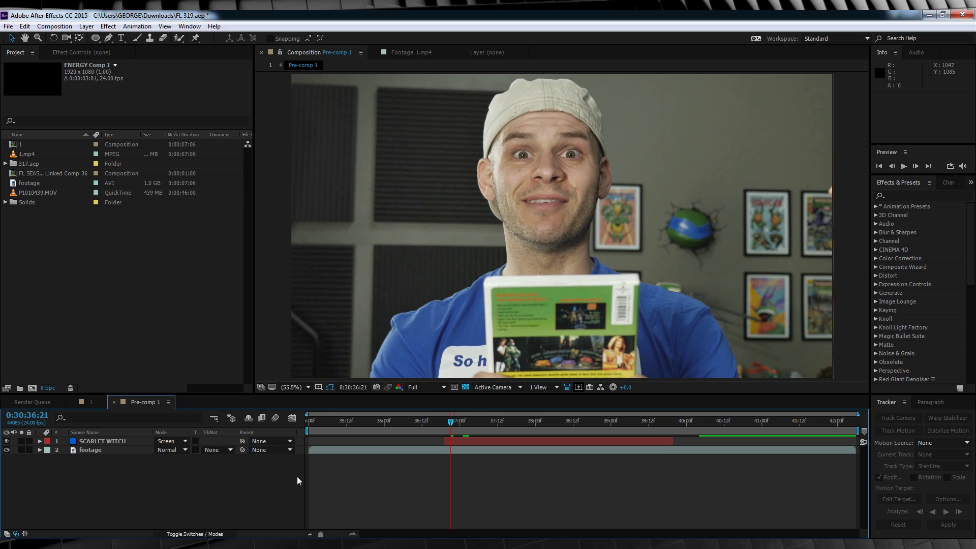
- Add an adjustment layer above SCARLET WITCH and apply the VC Color Vibrance effect to it
left_click(86, 26)
mouse_move(102, 37)
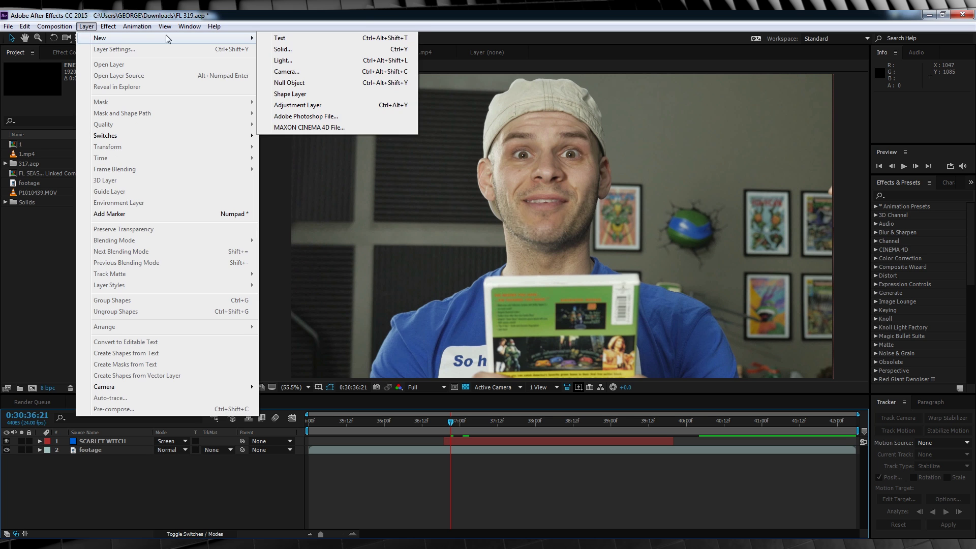
left_click(443, 98)
left_click(911, 196)
type("vibra")
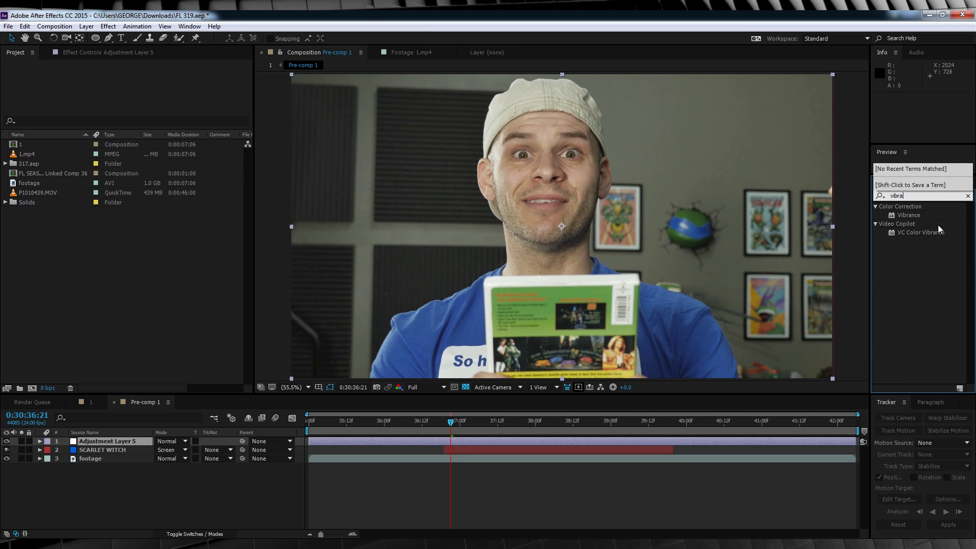
left_click(939, 233)
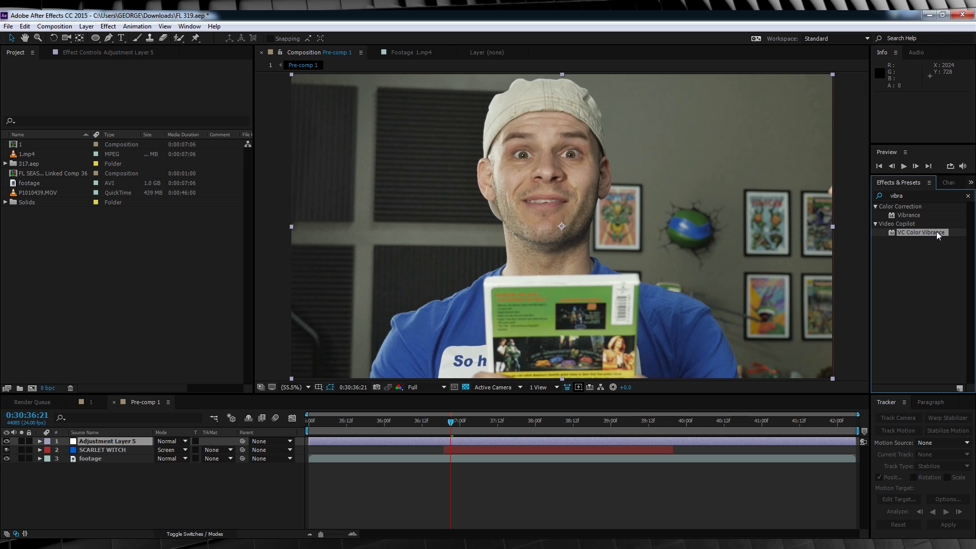
left_click_drag(664, 445, 663, 445)
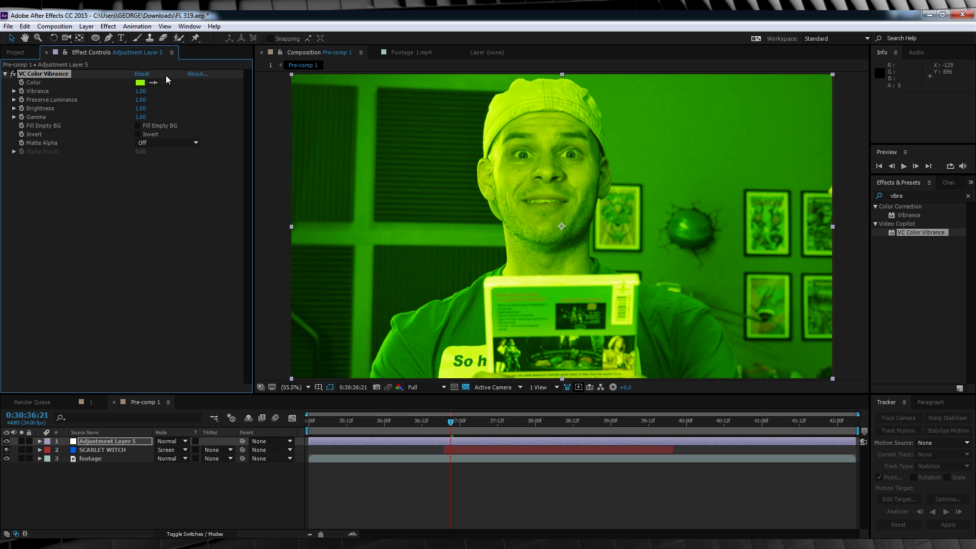
- Set the VC Color Vibrance colour to red FF002A, Vibrance to 0.49 and Gamma to 1.35
left_click(141, 84)
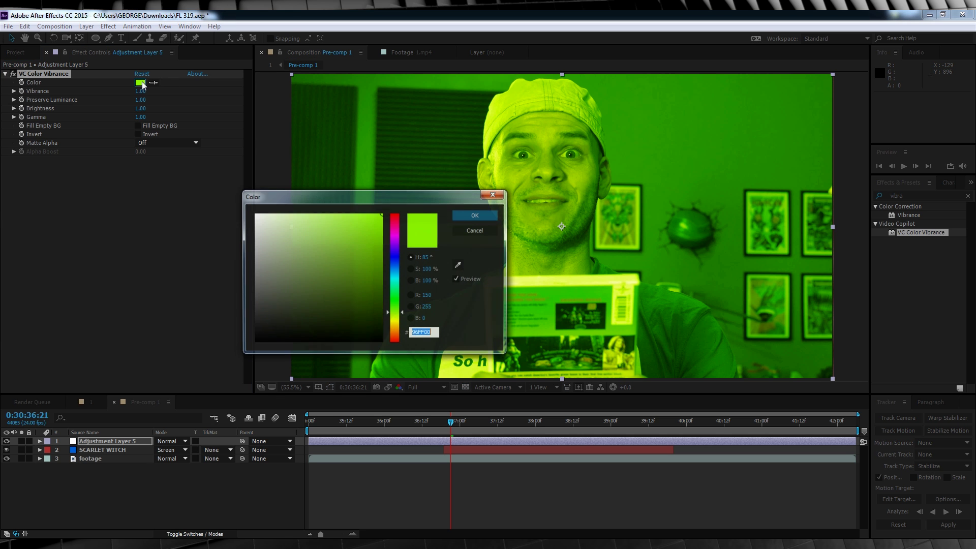
left_click(396, 216)
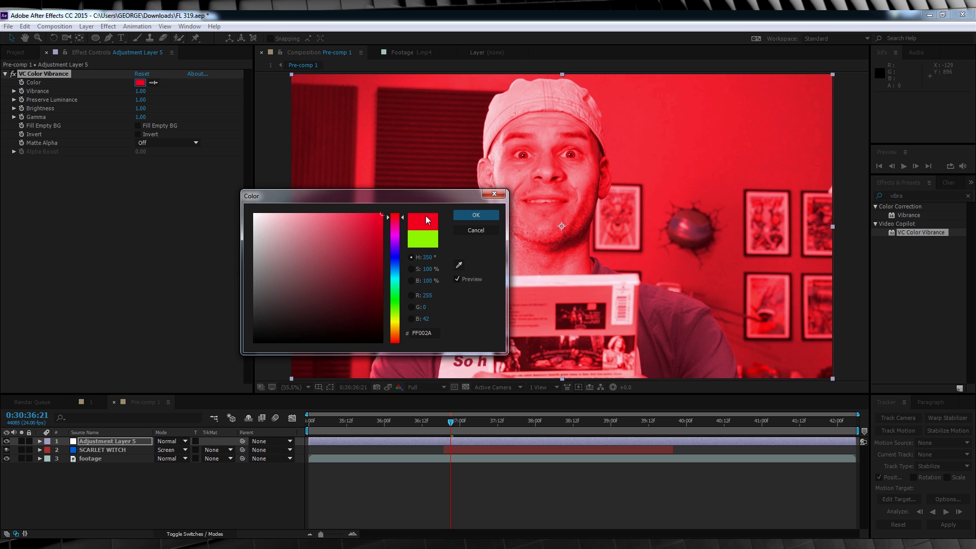
left_click(466, 215)
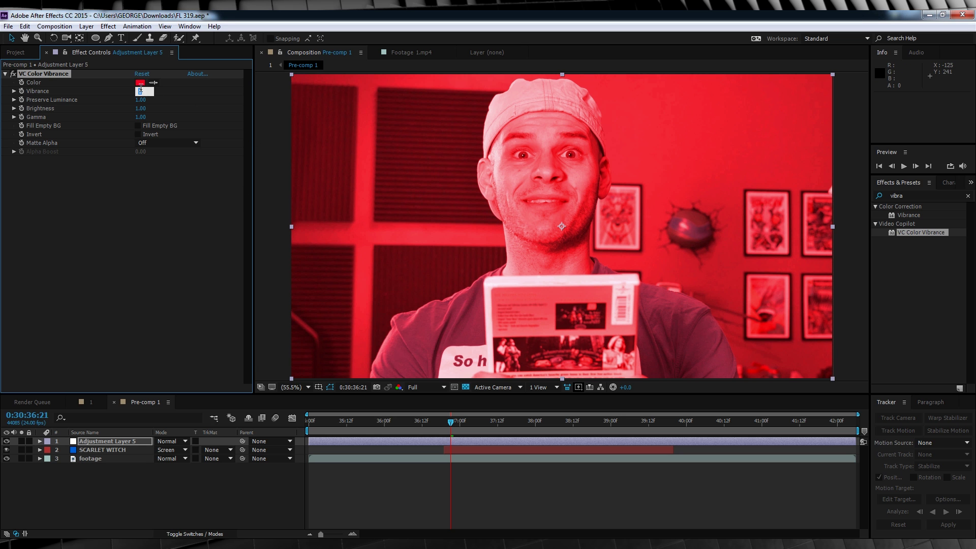
key("Return")
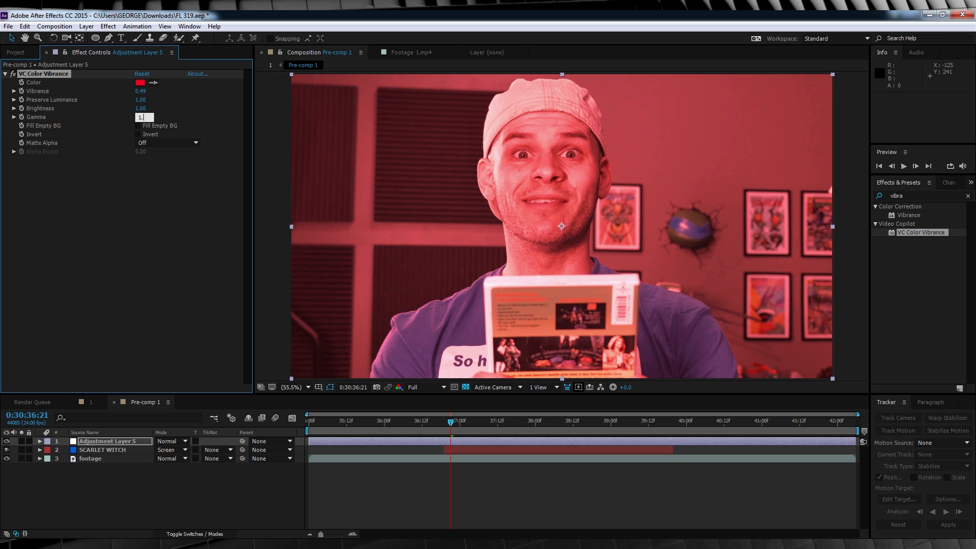
key("Return")
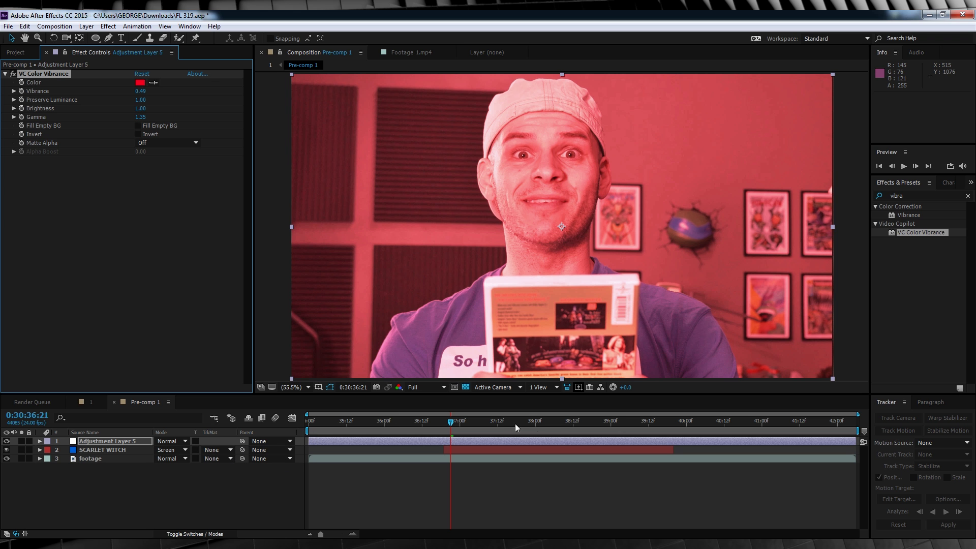
- At 0:30:38:09, draw a mask on the adjustment layer tightly around the tip of the thumb with the Pen tool
left_click_drag(515, 427, 565, 426)
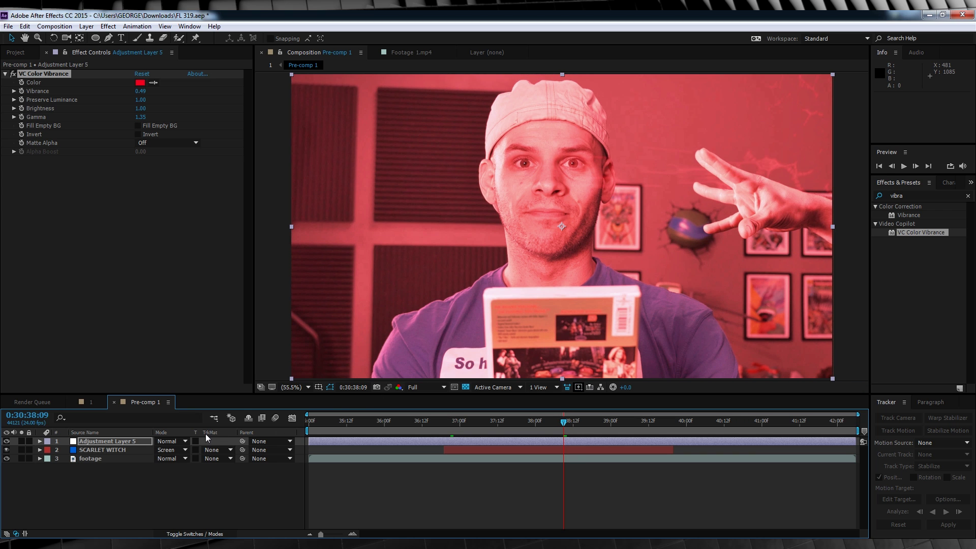
left_click(108, 39)
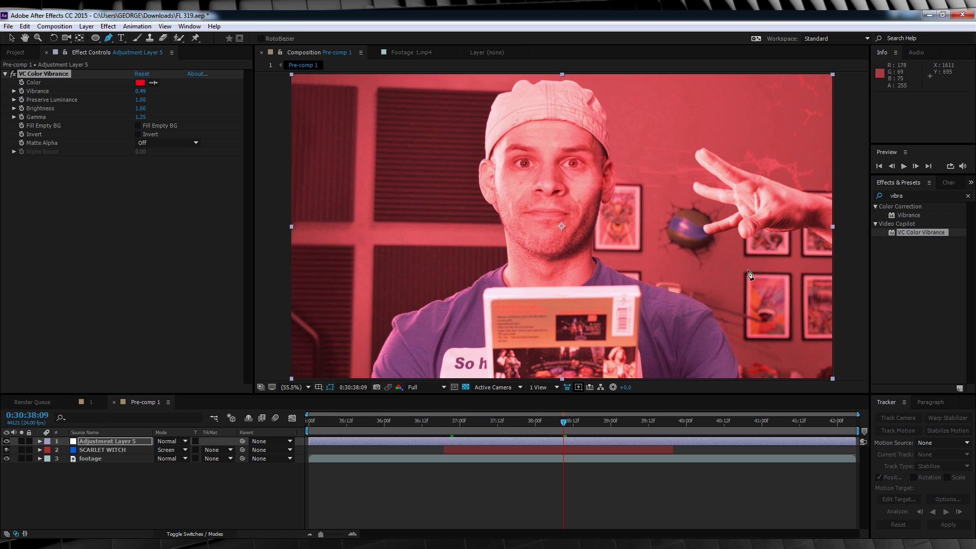
key("z")
left_click(752, 230)
left_click(579, 190)
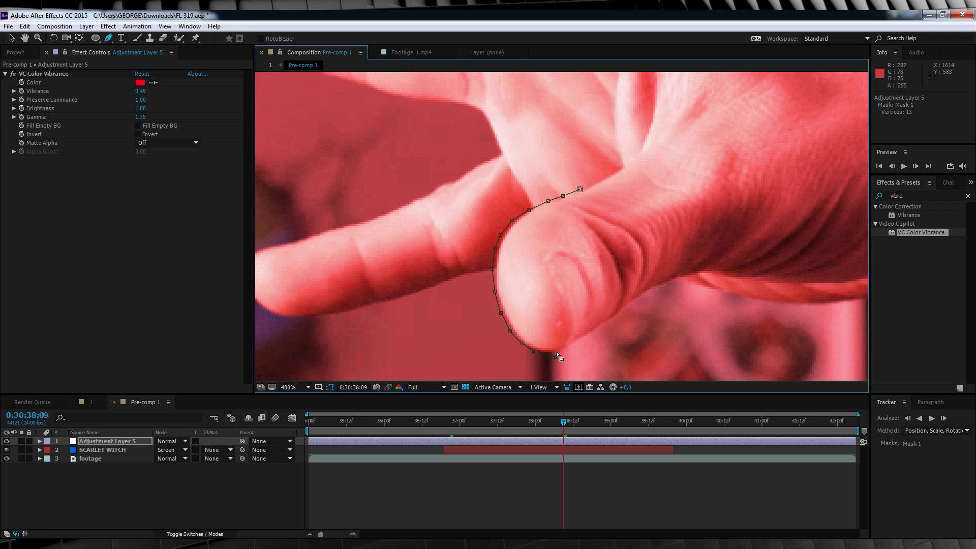
left_click(565, 352)
left_click(581, 341)
left_click(595, 333)
left_click(608, 328)
left_click(618, 321)
left_click(640, 310)
left_click(655, 295)
left_click(661, 279)
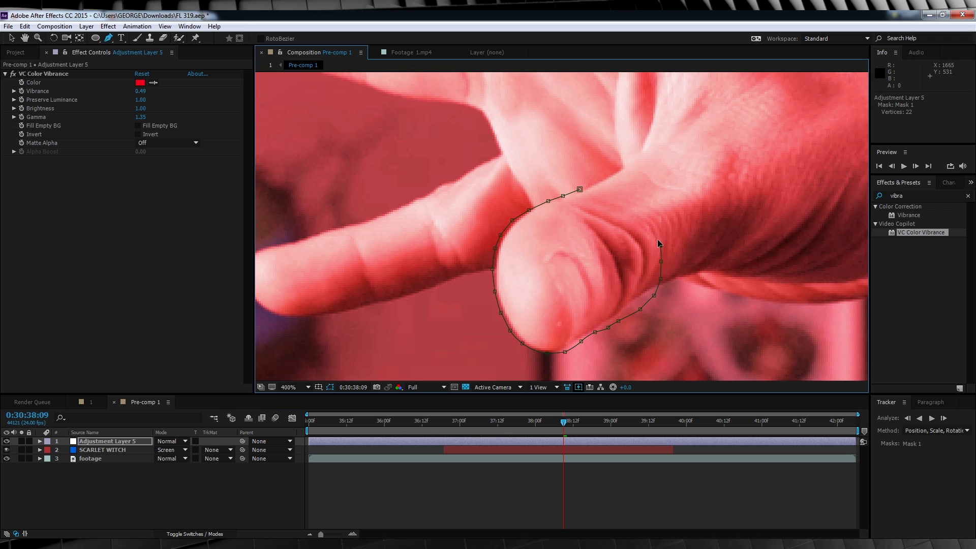
- Draw two more masks on the adjustment layer around the tips of the two lower fingers
left_click(454, 243)
left_click(549, 207)
scroll(549, 225, "down", 1)
scroll(550, 225, "up", 1)
left_click(615, 203)
left_click(603, 247)
left_click(582, 283)
left_click(530, 252)
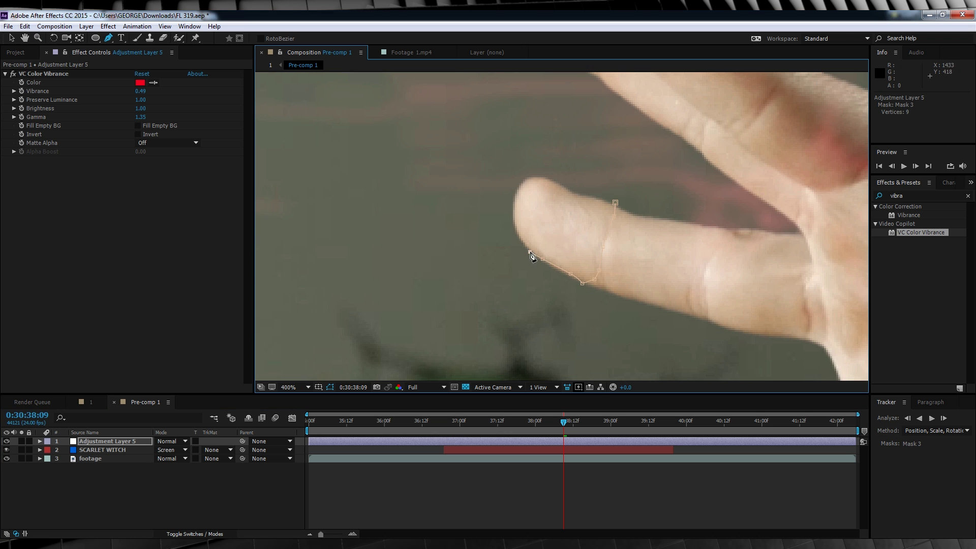
- Draw and close a fourth mask around the tip of the uppermost finger, and check the whole frame with the layer deselected
left_click_drag(628, 127, 588, 349)
left_click(652, 213)
left_click(650, 234)
left_click(639, 247)
left_click(618, 273)
left_click(604, 287)
left_click(572, 281)
left_click(549, 298)
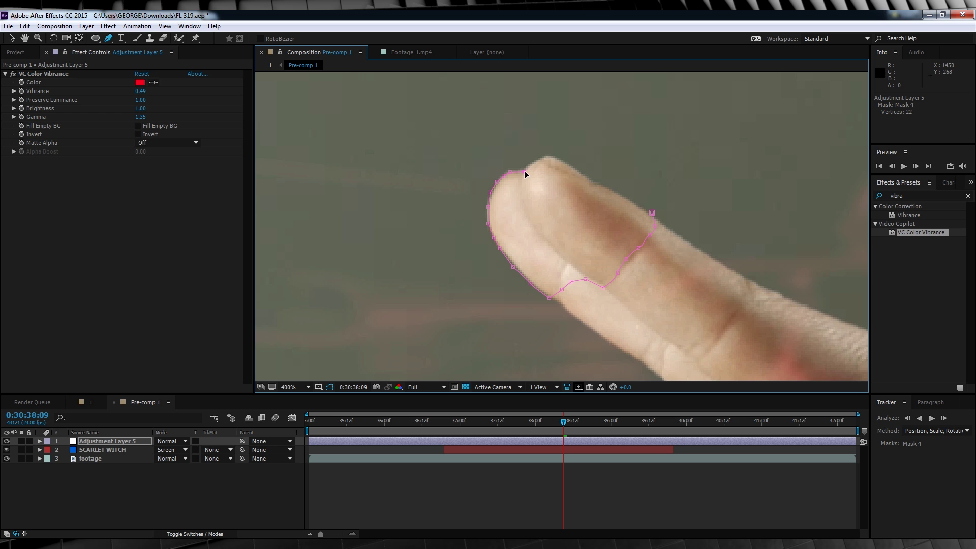
left_click(652, 213)
scroll(652, 212, "down", 3)
key("shift+slash")
left_click(611, 495)
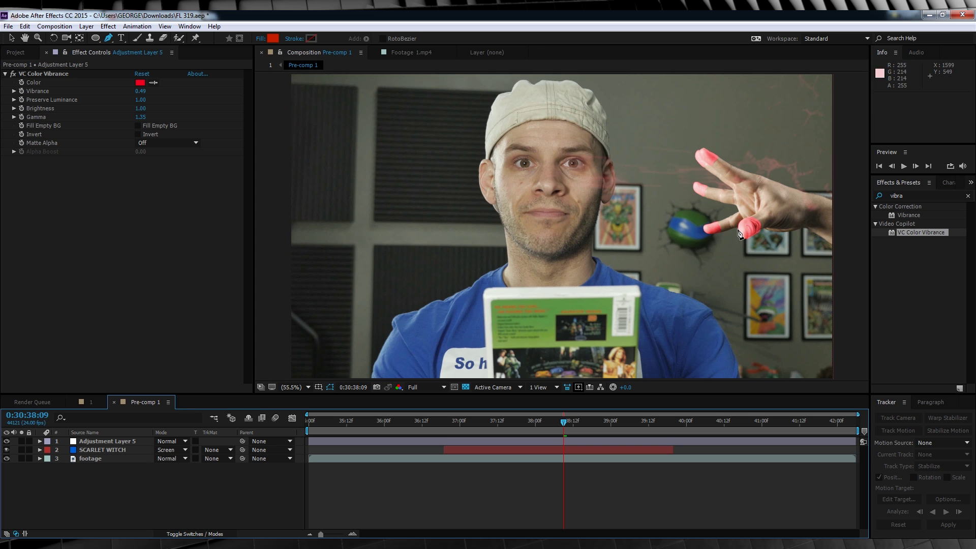
key("v")
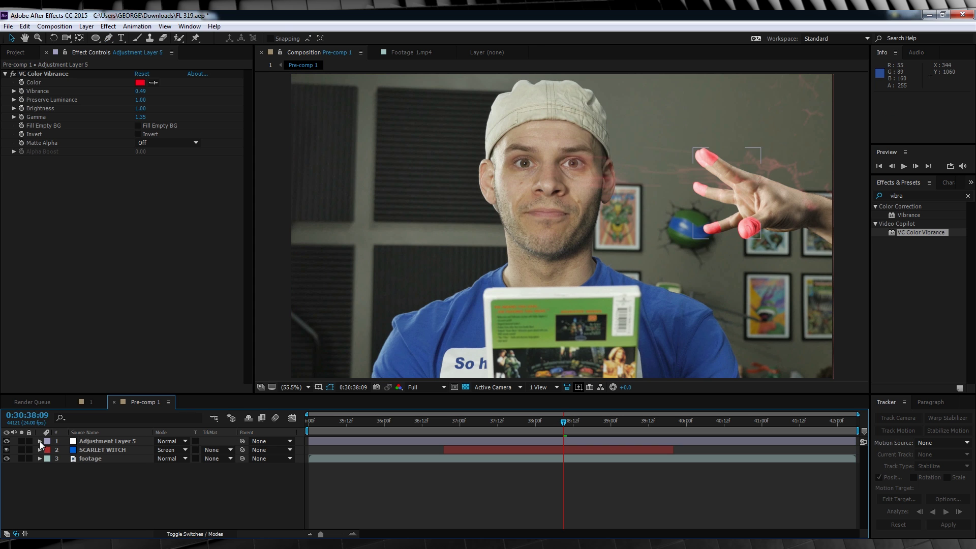
- Set Mask Feather to 30 pixels for all four fingertip masks
left_click(40, 441)
left_click(49, 450)
left_click(81, 459)
left_click(81, 484, "shift")
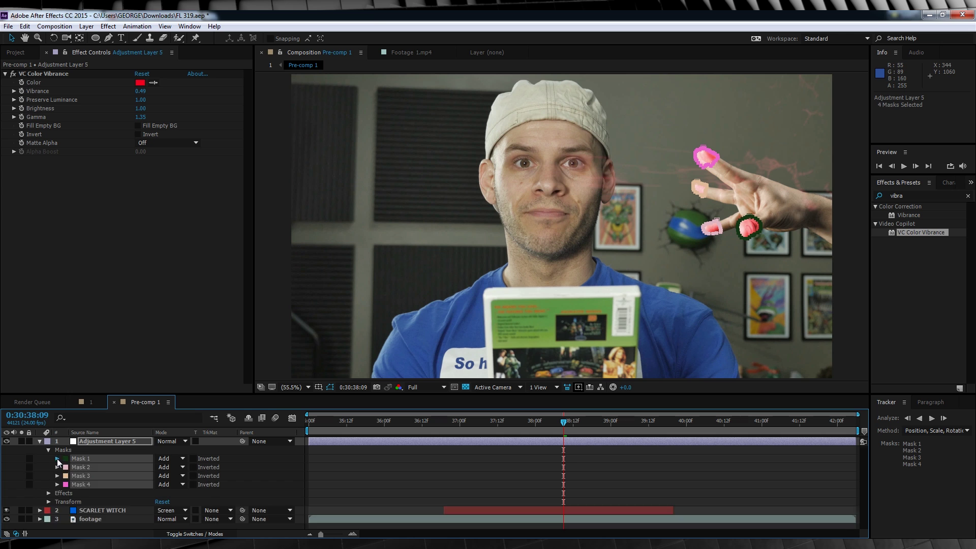
left_click(58, 458)
left_click(178, 476)
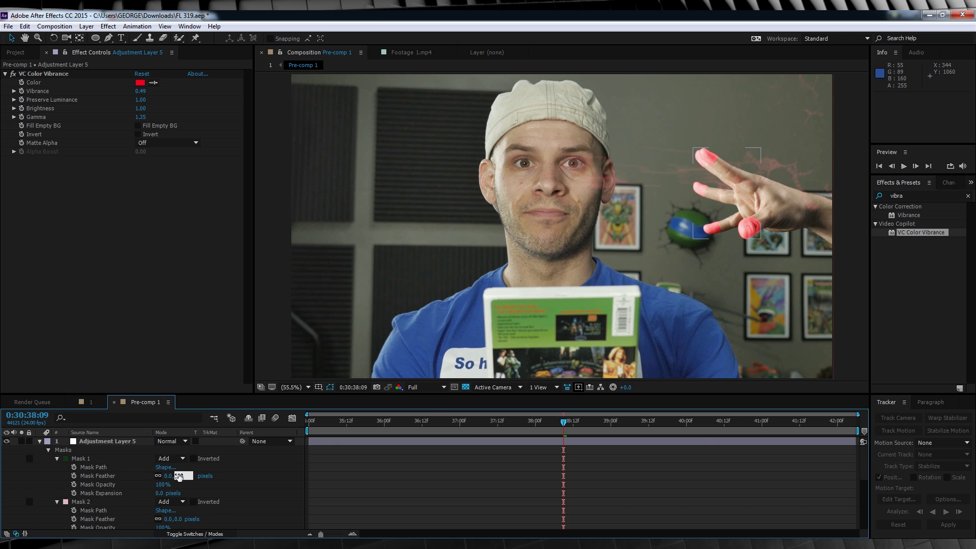
type("30")
key("Return")
scroll(194, 487, "down", 1)
type("30")
key("Return")
scroll(178, 496, "down", 1)
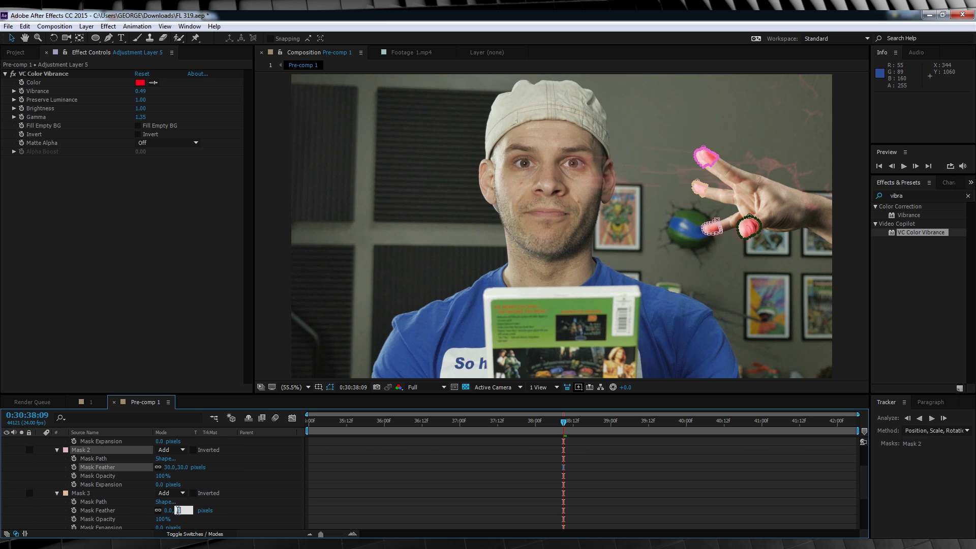
type("30")
key("Return")
scroll(186, 501, "down", 2)
key("Return")
scroll(201, 499, "up", 4)
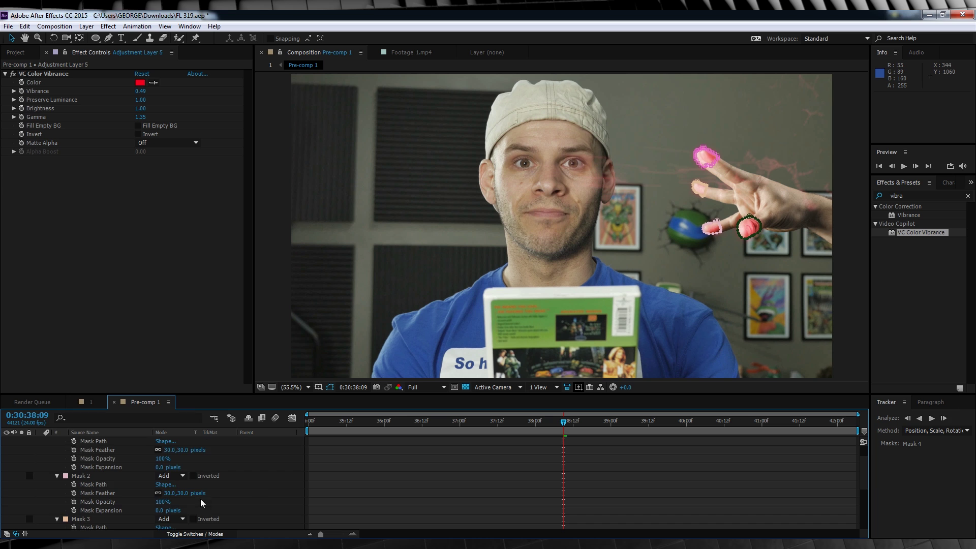
- Enable Mask Path keyframing at 0:30:38:09 for all four fingertip masks
left_click(265, 482)
left_click(74, 467)
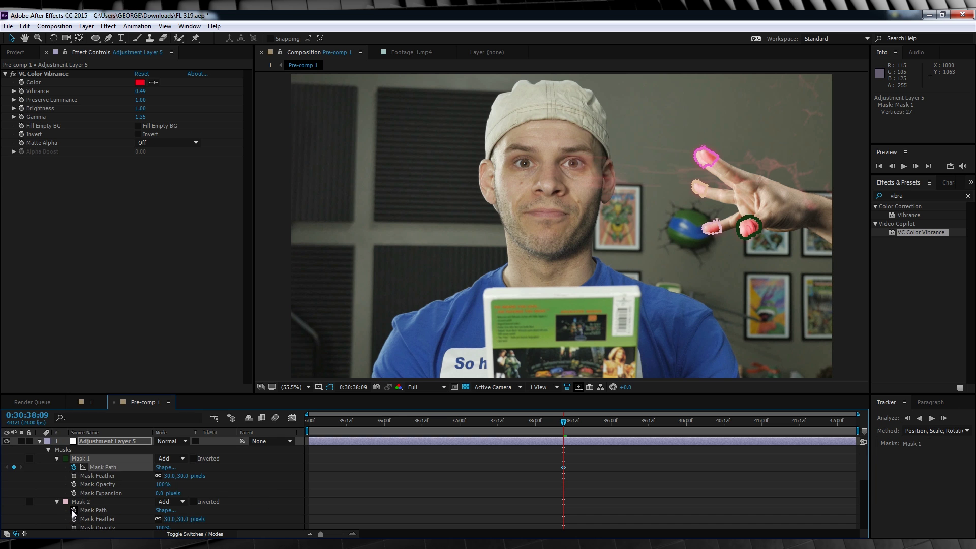
left_click(74, 510)
scroll(72, 509, "down", 2)
left_click(74, 502)
scroll(76, 503, "down", 2)
left_click(74, 493)
scroll(240, 514, "up", 4)
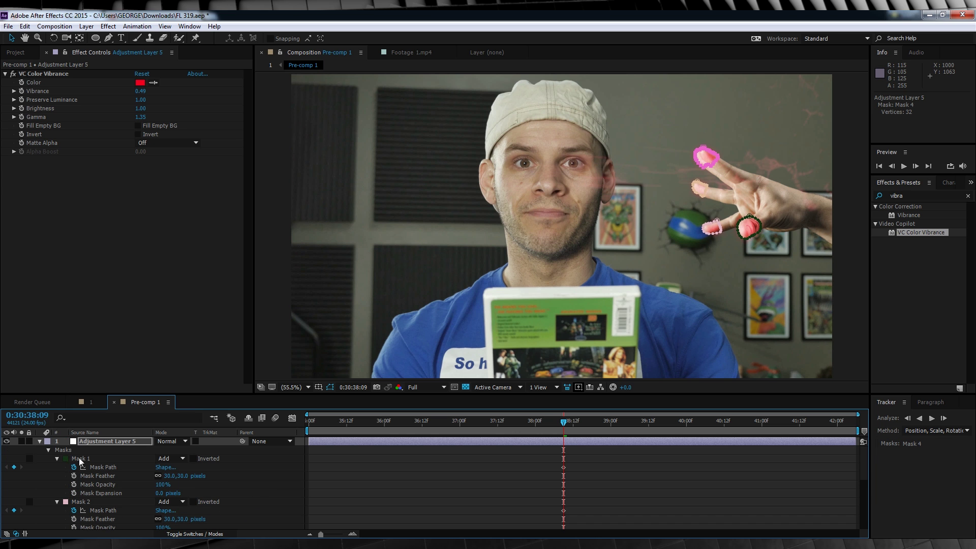
- At 0:30:38:11, reposition the four masks onto the thumb and fingertips to keyframe their paths
left_click(80, 459)
key("z")
left_click(751, 202)
left_click(580, 250)
left_click_drag(565, 422, 571, 422)
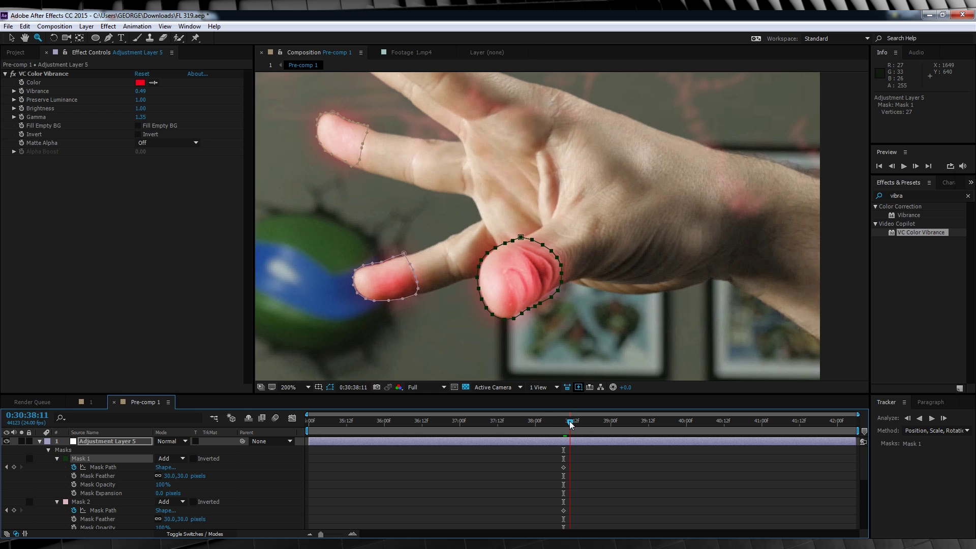
key("v")
double_click(522, 313)
left_click_drag(523, 285, 517, 282)
double_click(404, 298)
left_click_drag(401, 285, 400, 271)
double_click(359, 163)
left_click_drag(356, 151, 584, 359)
double_click(584, 265)
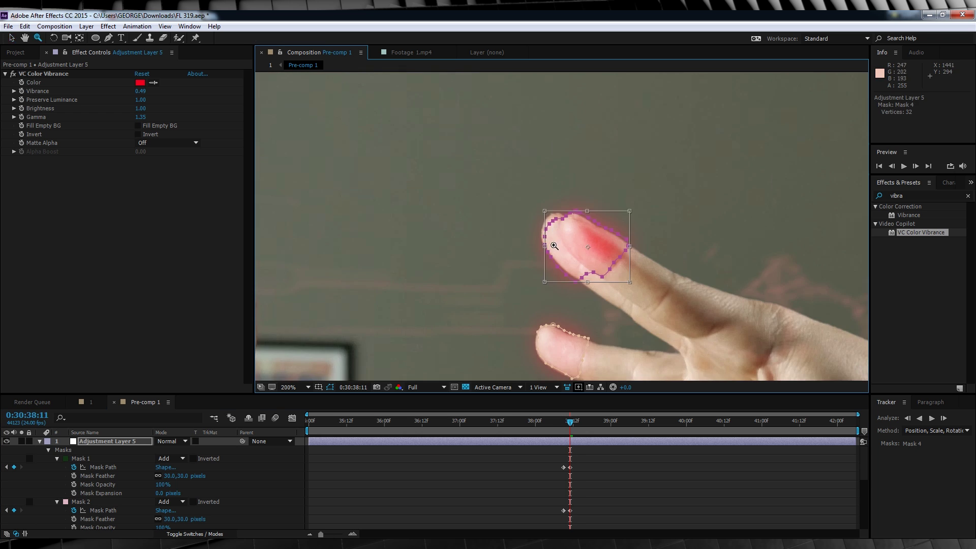
- Move a few frames past 0:30:38:11 and realign all four masks with the moving thumb and fingertips
scroll(585, 244, "down", 2)
left_click_drag(570, 422, 586, 422)
scroll(585, 239, "up", 2)
double_click(585, 265)
double_click(582, 374)
scroll(650, 353, "down", 1)
double_click(594, 345)
double_click(649, 341)
double_click(650, 340)
double_click(596, 340)
double_click(570, 293)
double_click(580, 243)
left_click_drag(581, 243, 584, 241)
- At 0:30:38:22, shift the four masks back onto the thumb and fingertips
left_click_drag(586, 422, 604, 422)
double_click(656, 350)
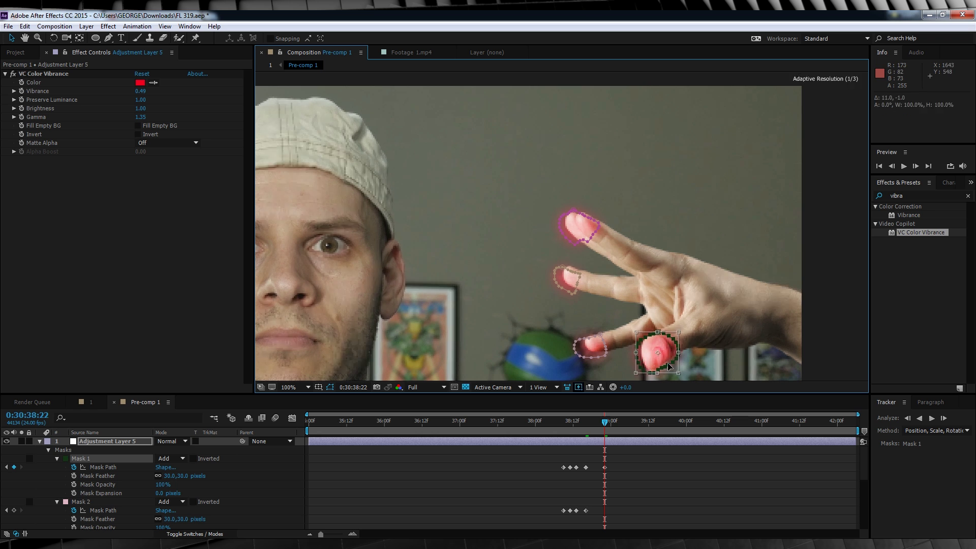
double_click(598, 344)
double_click(571, 282)
double_click(580, 233)
left_click_drag(581, 233, 585, 231)
- Go back before the first mask keyframes and, down to 0:30:38:06, move the masks onto the motion-blurred thumb and fingertips
scroll(562, 226, "down", 1)
left_click_drag(604, 422, 555, 424)
scroll(604, 276, "up", 2)
double_click(621, 337)
double_click(471, 342)
double_click(448, 190)
scroll(562, 226, "down", 1)
double_click(592, 264)
left_click_drag(592, 284, 604, 257)
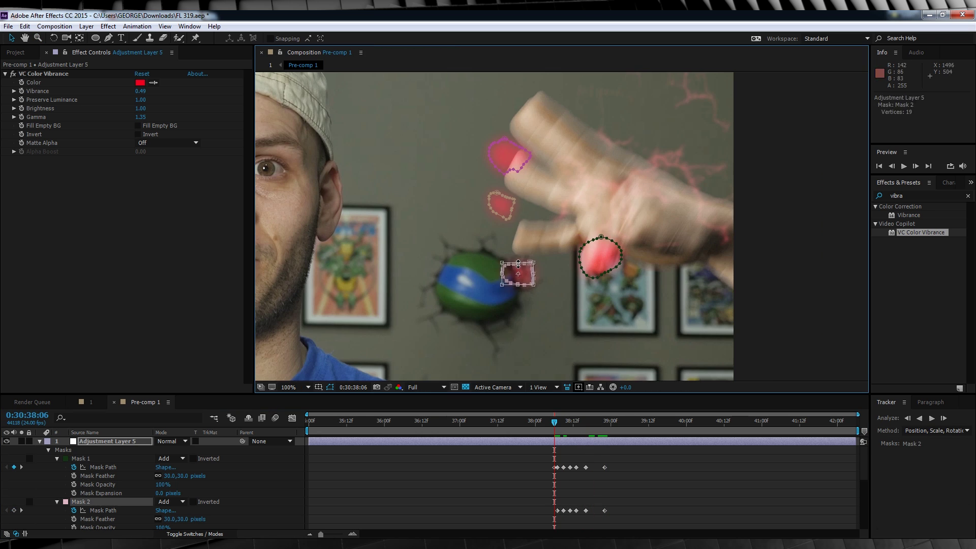
left_click_drag(518, 273, 529, 239)
- Reposition the masks over the thumb and fingertips on the frames between 0:30:38:06 and 0:30:38:02
left_click_drag(555, 423, 551, 423)
left_click_drag(601, 257, 654, 203)
left_click_drag(549, 178, 549, 216)
left_click_drag(551, 423, 548, 423)
left_click_drag(549, 213, 590, 111)
- At 0:30:38:02, place the four masks on the thumb and fingertips of the closing hand
left_click_drag(548, 423, 542, 423)
double_click(635, 185)
double_click(600, 137)
double_click(597, 120)
double_click(653, 194)
double_click(603, 163)
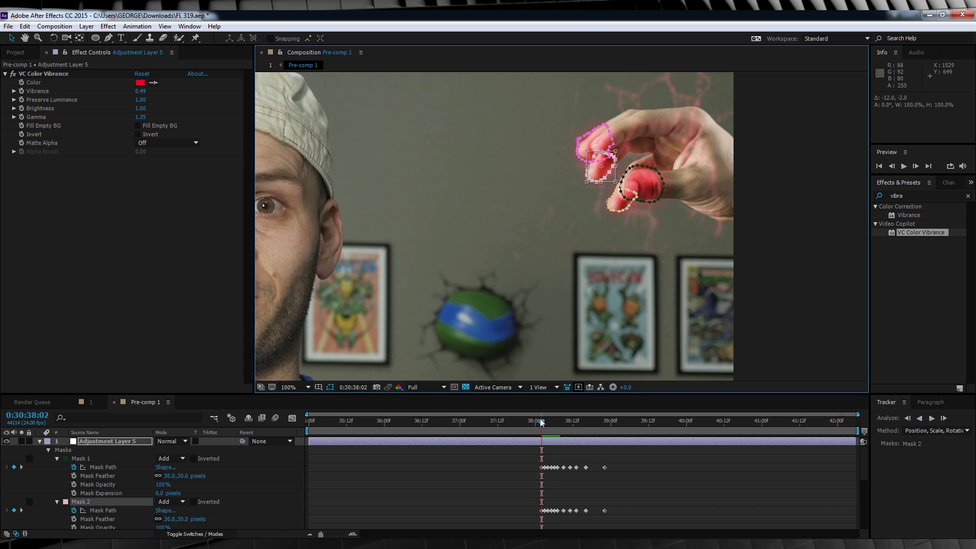
- Adjust the masks frame by frame on the frames just before 0:30:38:02 to follow the closed fingers
key("Page_Up")
double_click(641, 191)
double_click(599, 160)
key("Page_Up")
double_click(639, 196)
double_click(600, 161)
left_click_drag(594, 167, 569, 179)
- Step back to 0:30:37:19 and move the masks down onto the thumb and fingertips
key("Page_Up")
- At 0:30:37:17, move the four masks onto the thumb and fingertips, rotating the uppermost finger's mask to fit
key("Page_Up")
key("Page_Up")
scroll(569, 180, "up", 1)
left_click_drag(697, 222, 687, 255)
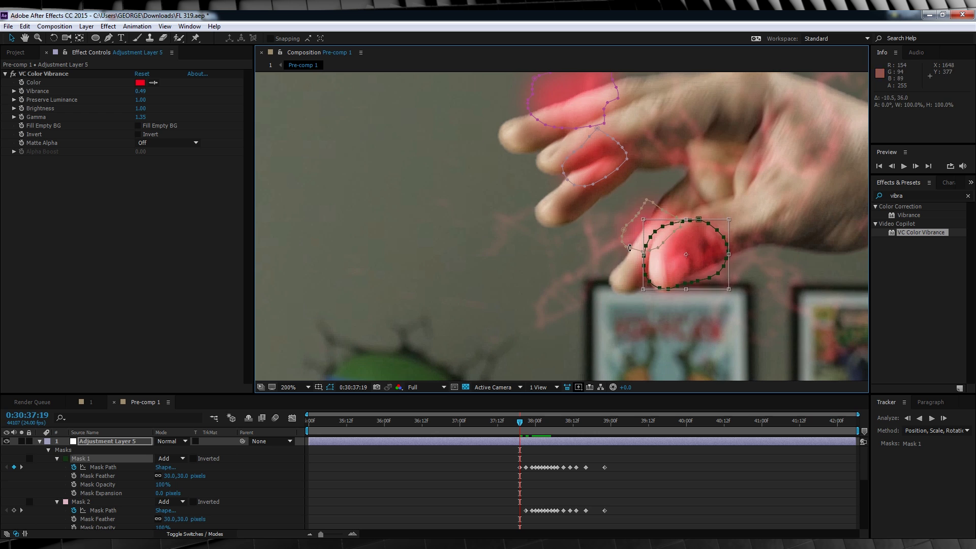
left_click_drag(595, 165, 566, 204)
left_click_drag(574, 99, 548, 129)
- Keep realigning the finger masks every two frames between 0:30:37:17 and 0:30:37:11
key("Page_Up")
key("Page_Up")
left_click_drag(687, 261, 681, 299)
left_click_drag(650, 284, 625, 316)
left_click_drag(566, 206, 542, 220)
left_click_drag(557, 138, 524, 165)
scroll(549, 198, "down", 1)
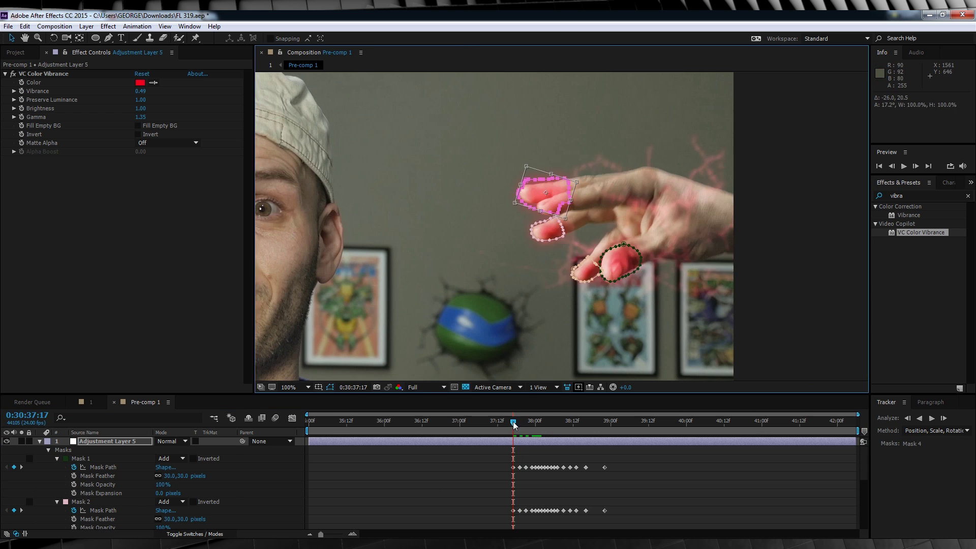
key("Page_Up")
key("Page_Up")
left_click_drag(551, 224, 538, 243)
- Fit the masks to the spread thumb and fingertips at 0:30:37:11 and 0:30:37:08, rotating them to match the fingers
key("Page_Up")
key("Page_Up")
left_click_drag(576, 285, 571, 294)
key("Page_Up")
key("Page_Up")
key("Page_Up")
key("Page_Up")
key("Page_Up")
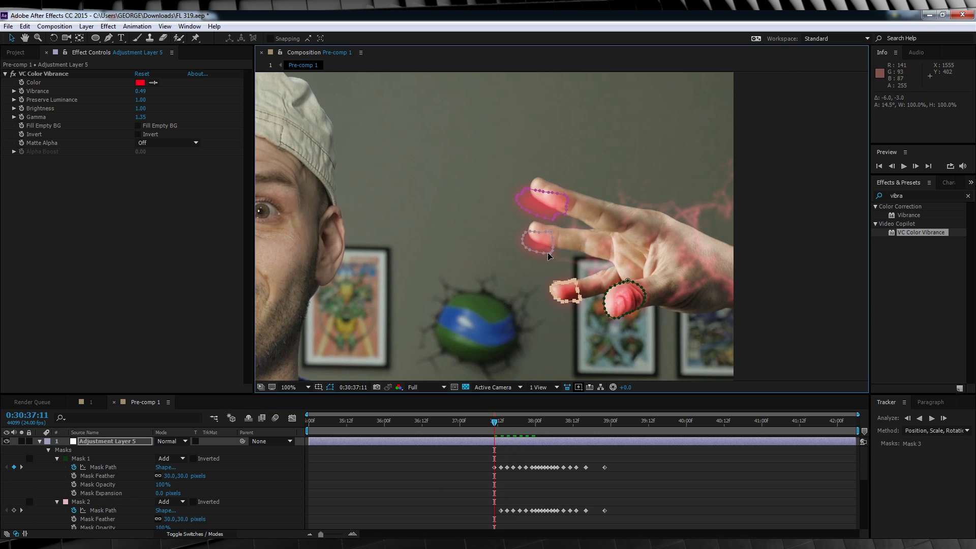
scroll(628, 302, "up", 1)
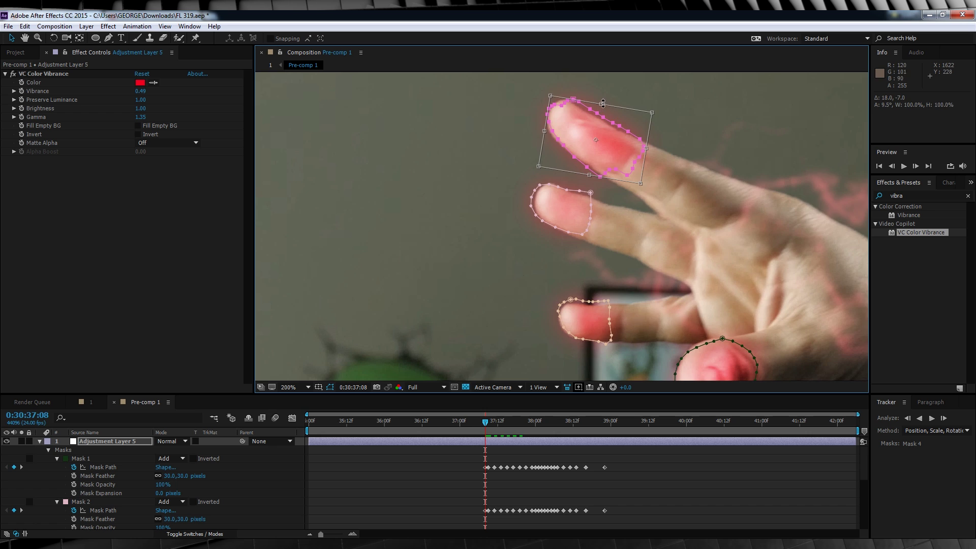
scroll(627, 302, "down", 1)
- Step back from 0:30:37:08 towards 0:30:37:02, realigning the masks on the thumb and fingertips
key("Page_Up")
key("Page_Up")
key("Page_Up")
key("Page_Up")
key("Page_Up")
left_click_drag(680, 305, 702, 324)
scroll(631, 285, "up", 1)
left_click_drag(646, 157, 667, 170)
scroll(667, 170, "down", 1)
- From 0:30:37:01 backwards, move the masks with the thumb and fingertips until they pass the frame edge with the hand
key("Page_Up")
left_click_drag(630, 281, 648, 285)
key("Page_Up")
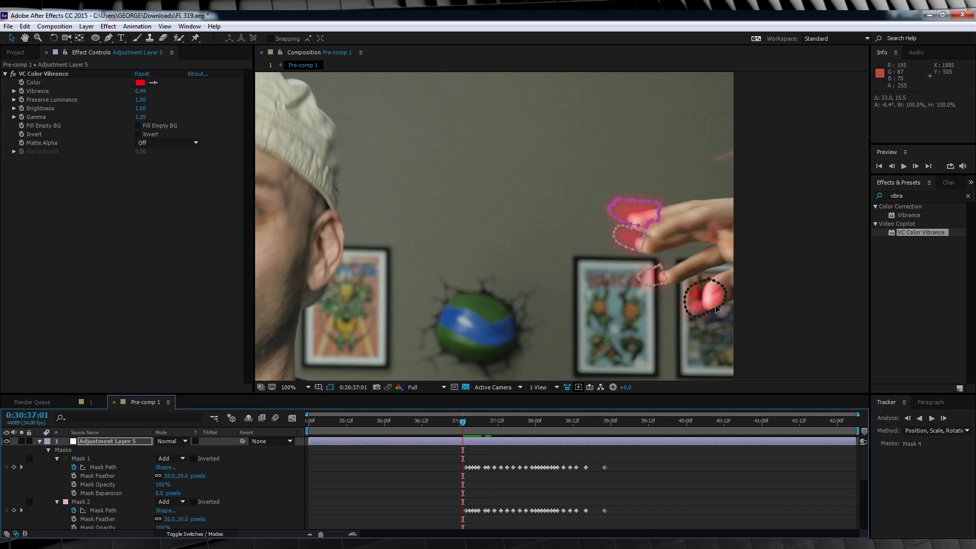
scroll(634, 213, "up", 1)
left_click_drag(686, 204, 708, 201)
key("Page_Up")
scroll(732, 262, "down", 1)
key("Page_Up")
left_click_drag(688, 285, 718, 291)
scroll(720, 291, "up", 1)
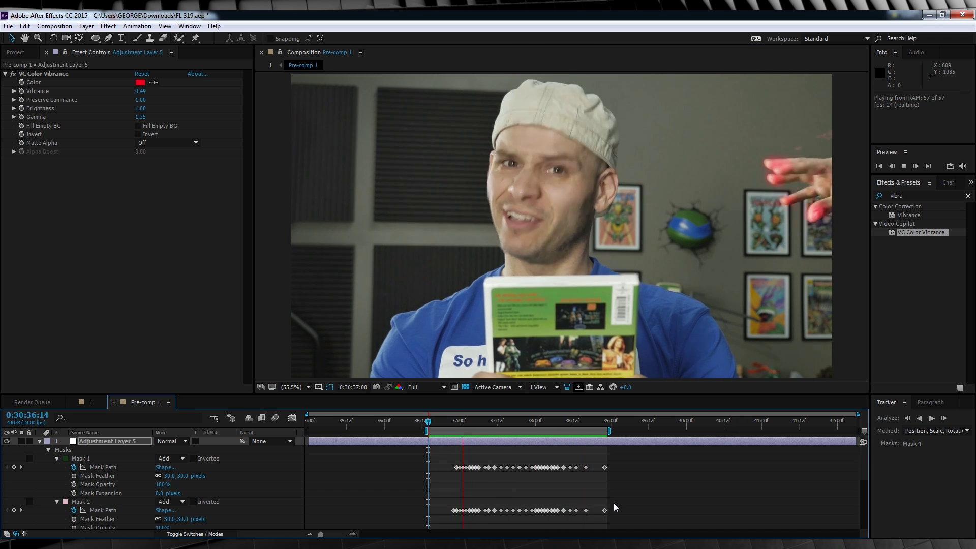
- Keyframe the opacity of Adjustment Layer 5 from 100% at 0:30:38:15 to 0% at 0:30:38:22
key("space")
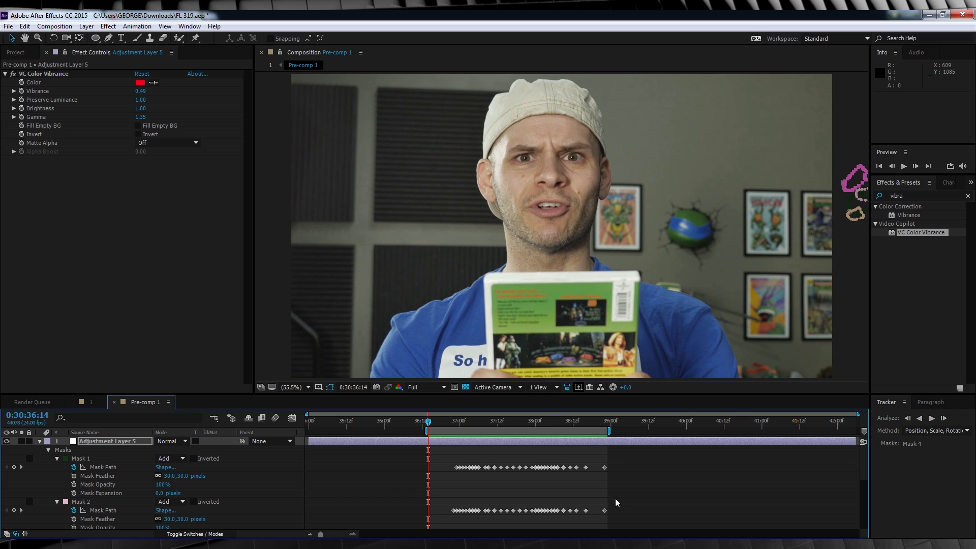
mouse_move(564, 423)
left_mouse_down()
mouse_move(588, 427)
mouse_move(529, 424)
mouse_move(575, 422)
left_mouse_up()
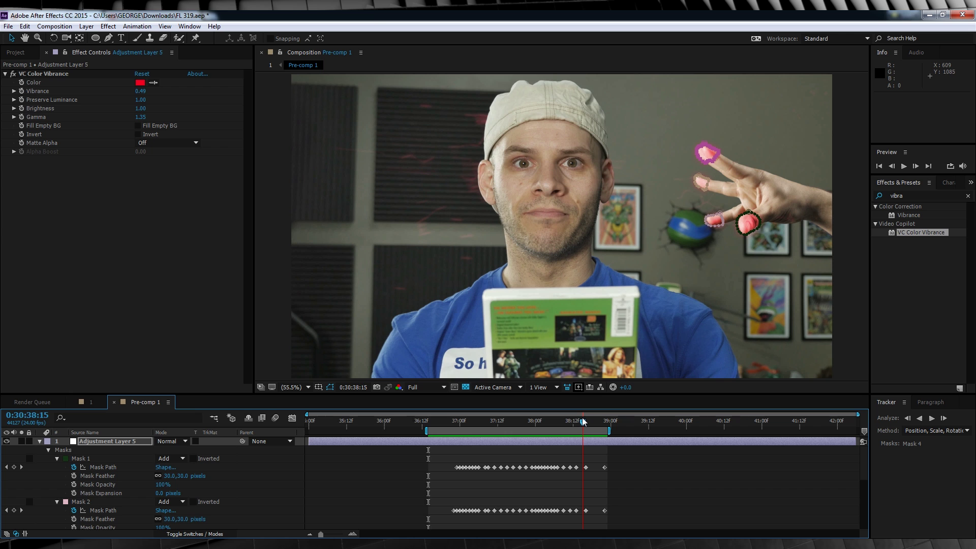
left_click(119, 443)
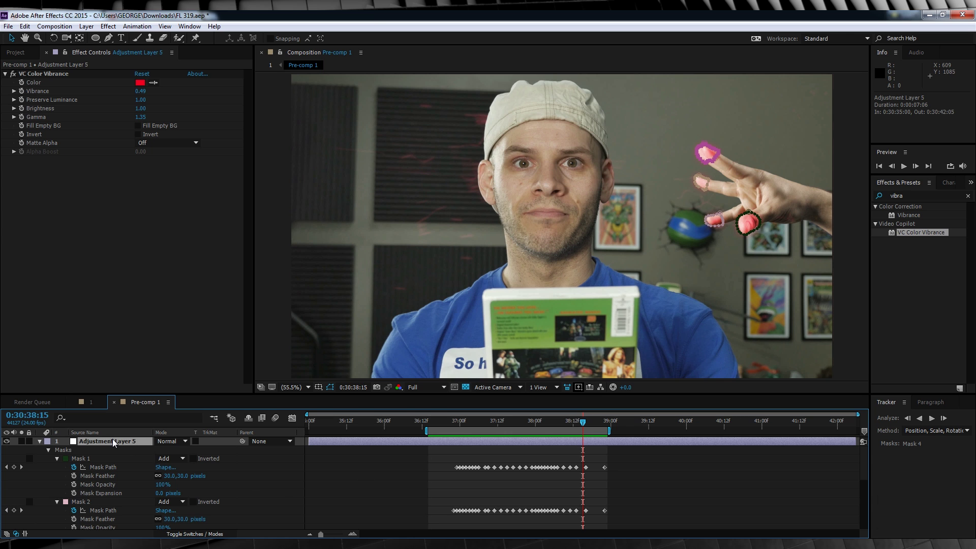
key("t")
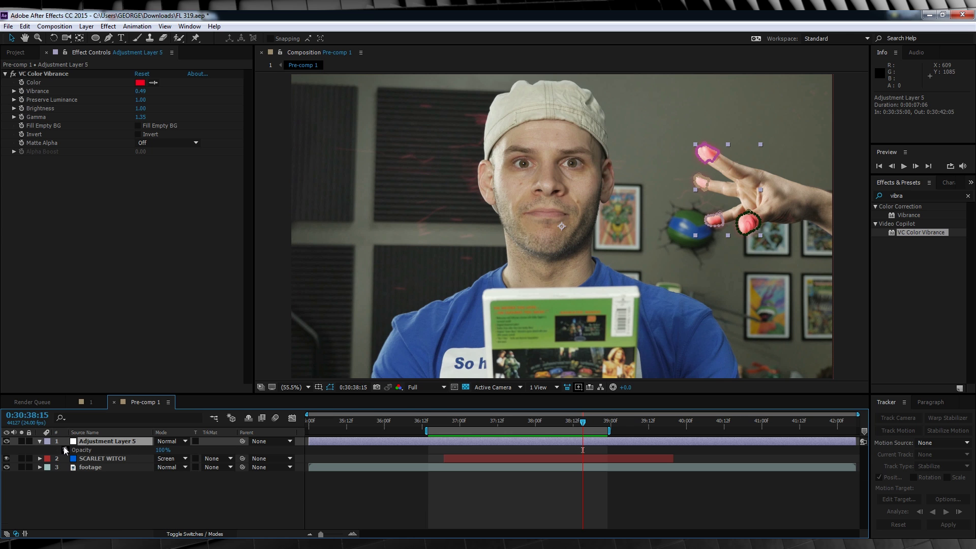
left_click(65, 450)
left_click_drag(583, 424, 604, 424)
left_click_drag(162, 451, 105, 452)
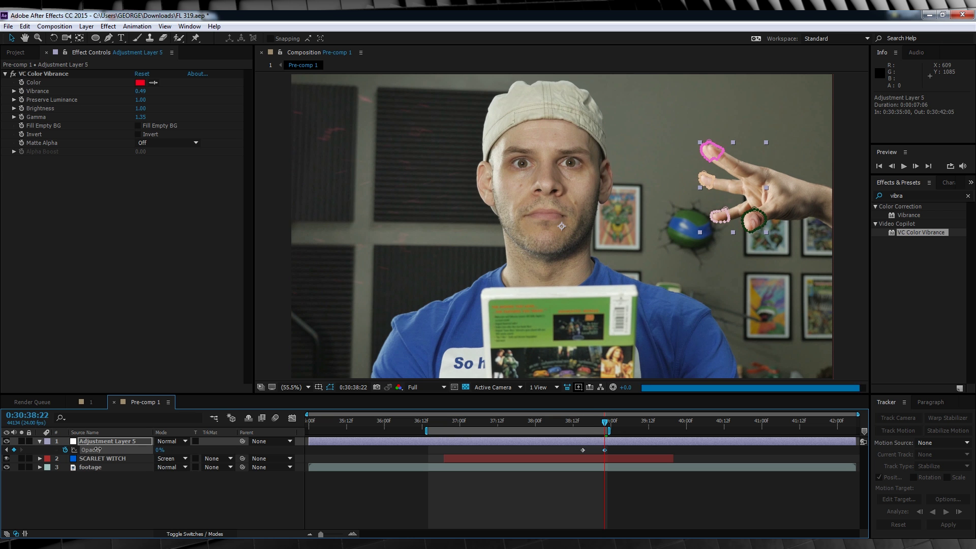
left_click(413, 503)
left_click(431, 425)
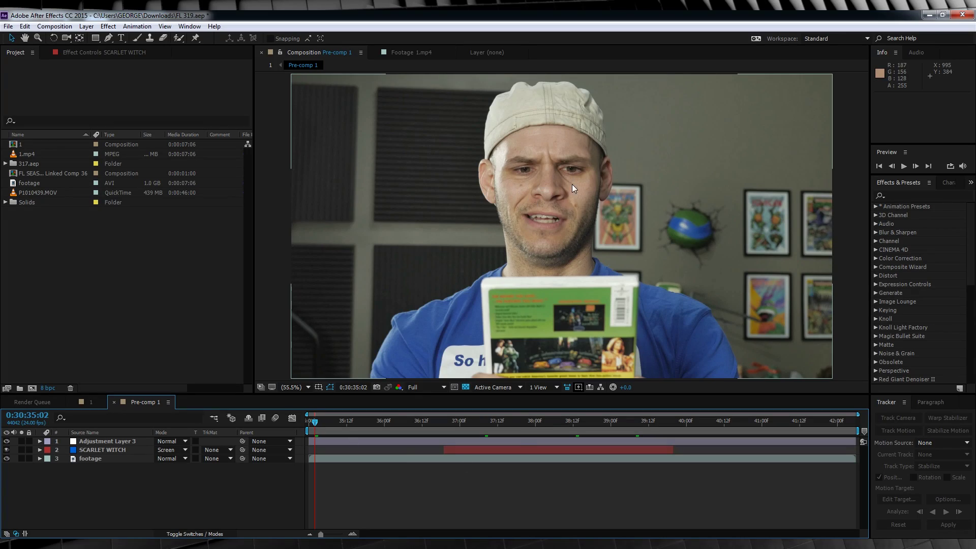
- Duplicate the footage layer, split the copy at 0:30:38:23 and delete the part before that frame
left_click(471, 421)
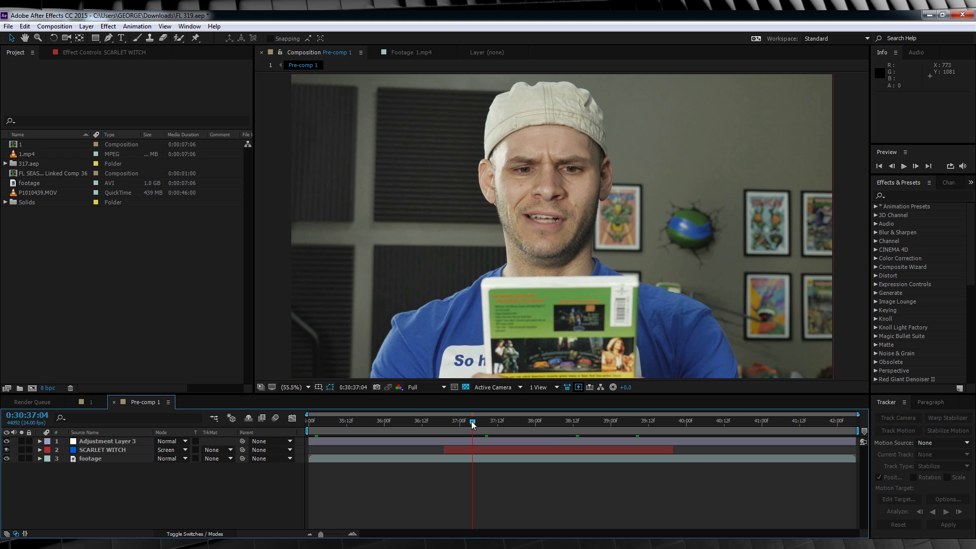
left_click(93, 458)
key("ctrl+d")
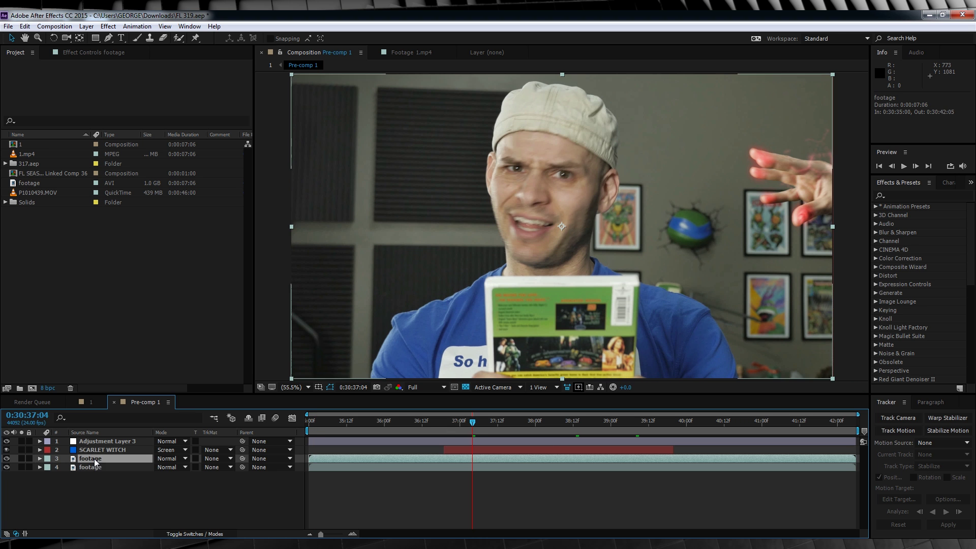
left_click_drag(475, 421, 610, 444)
key("ctrl+shift+d")
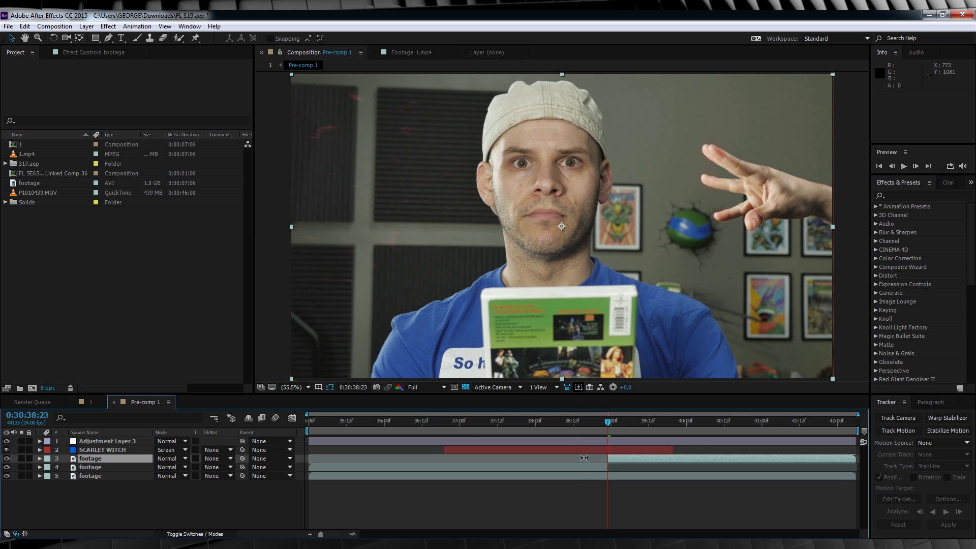
key("Delete")
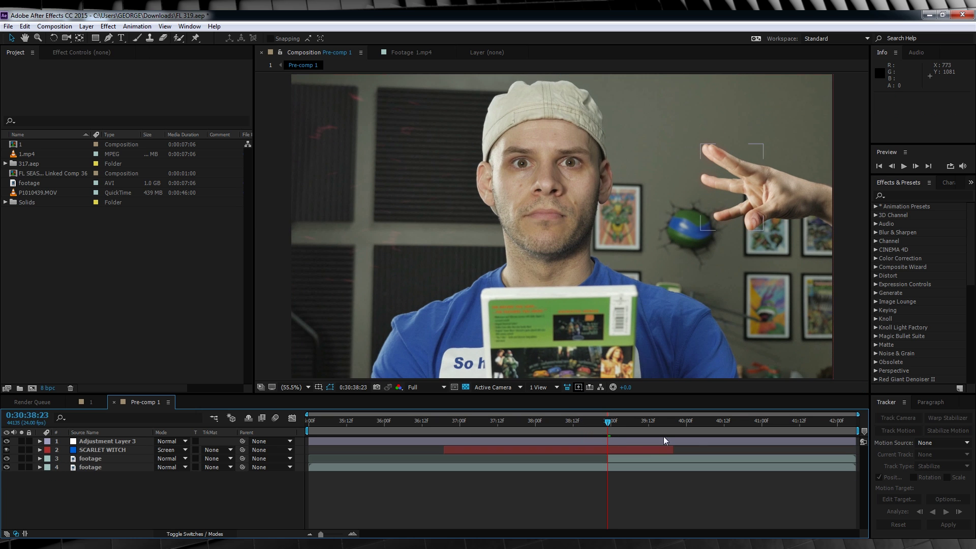
- Trim the end of the footage copy to 0:30:40:04 and return to its first frame
left_click_drag(610, 425, 698, 424)
left_click(707, 458)
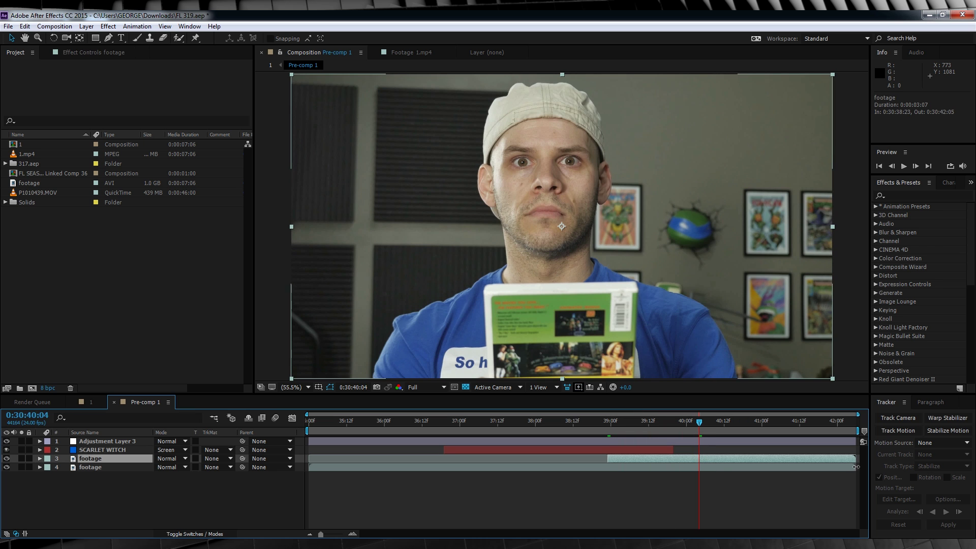
left_click_drag(856, 460, 701, 460)
key("i")
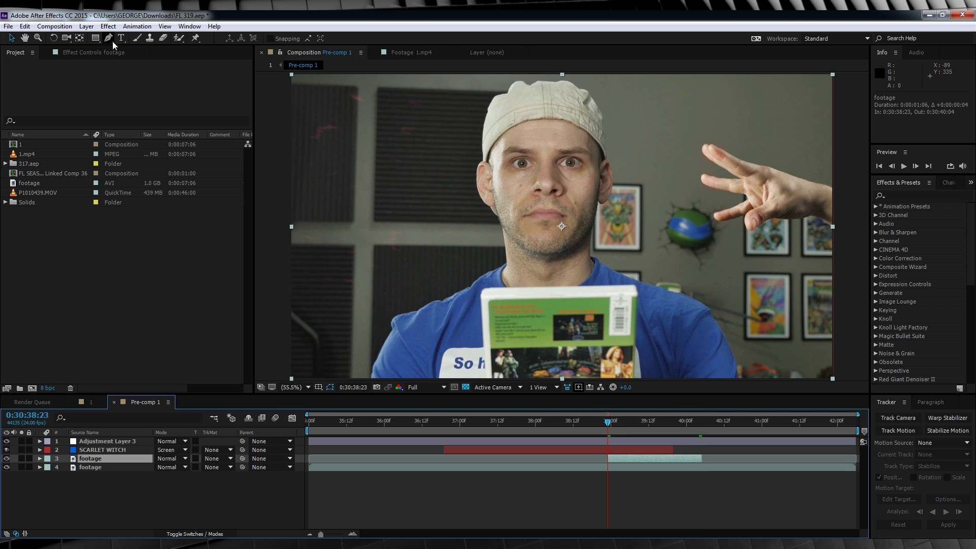
- Draw an elliptical mask around one iris on the footage copy and adjust its points to fit the iris edge
left_click_drag(98, 37, 127, 61)
scroll(534, 216, "up", 6)
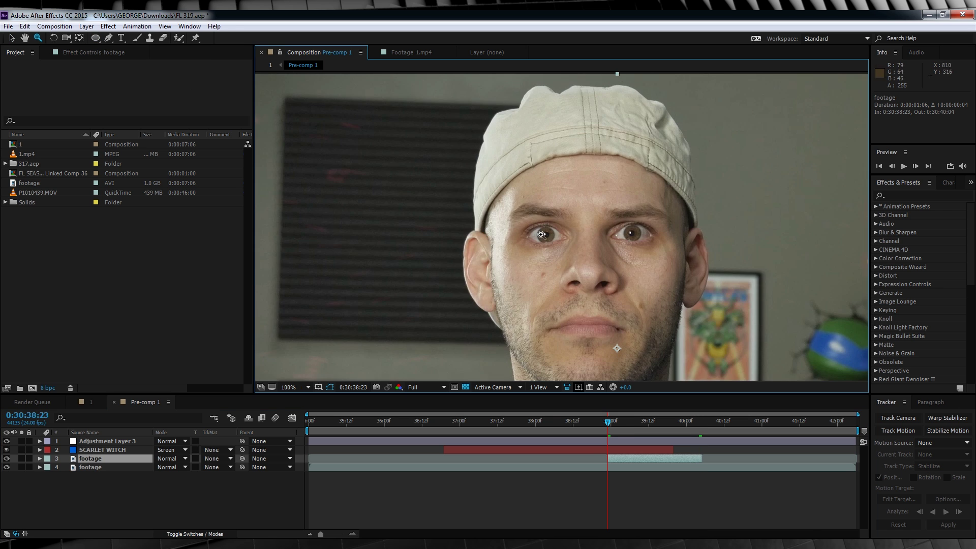
left_click_drag(523, 206, 583, 263)
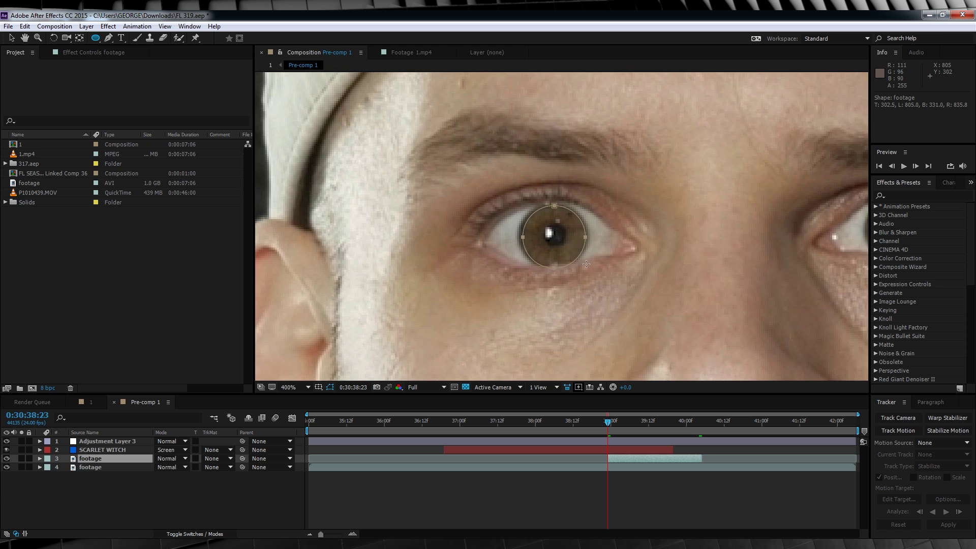
key("v")
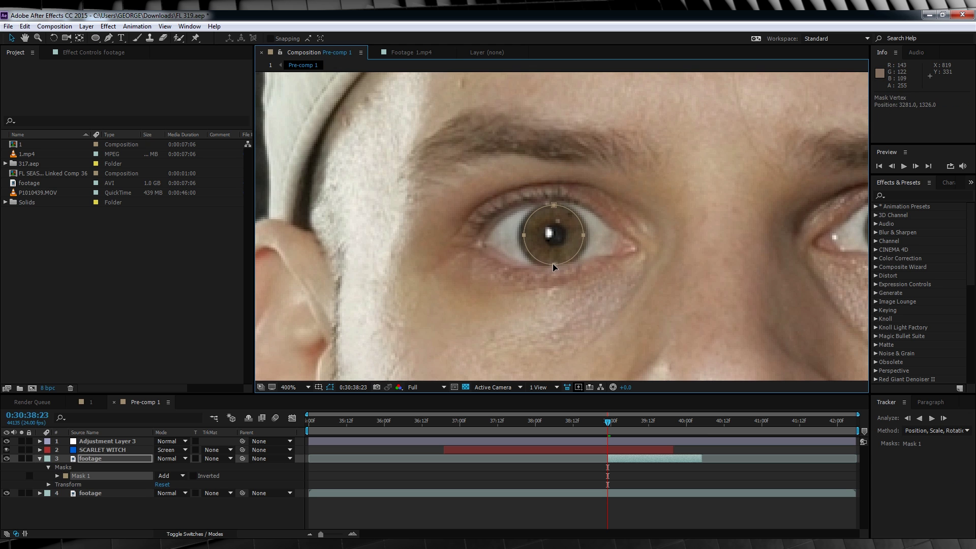
left_click(563, 197)
left_click_drag(554, 204, 586, 234)
left_click_drag(524, 234, 523, 234)
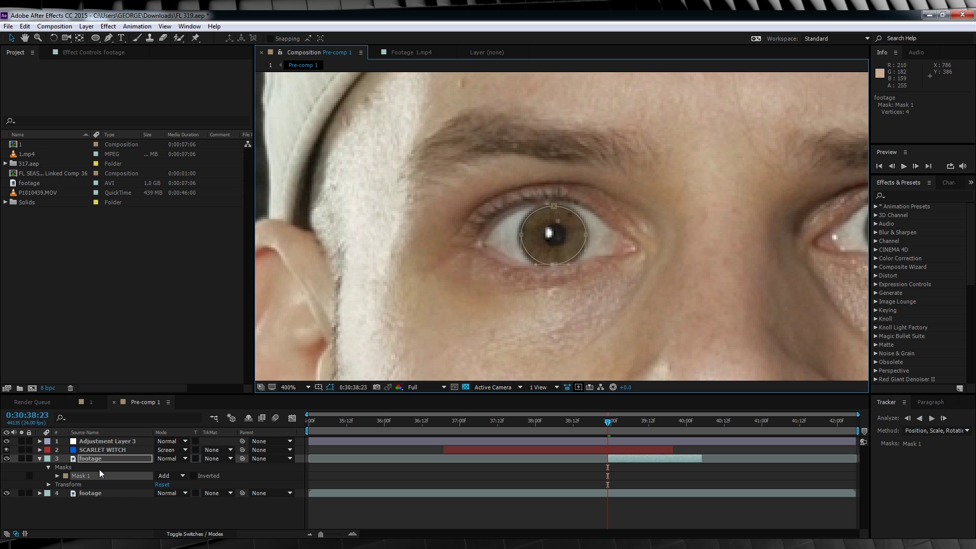
- Duplicate the iris mask and move the copy onto the other iris
key("ctrl+d")
key("comma")
left_click_drag(567, 241, 743, 237)
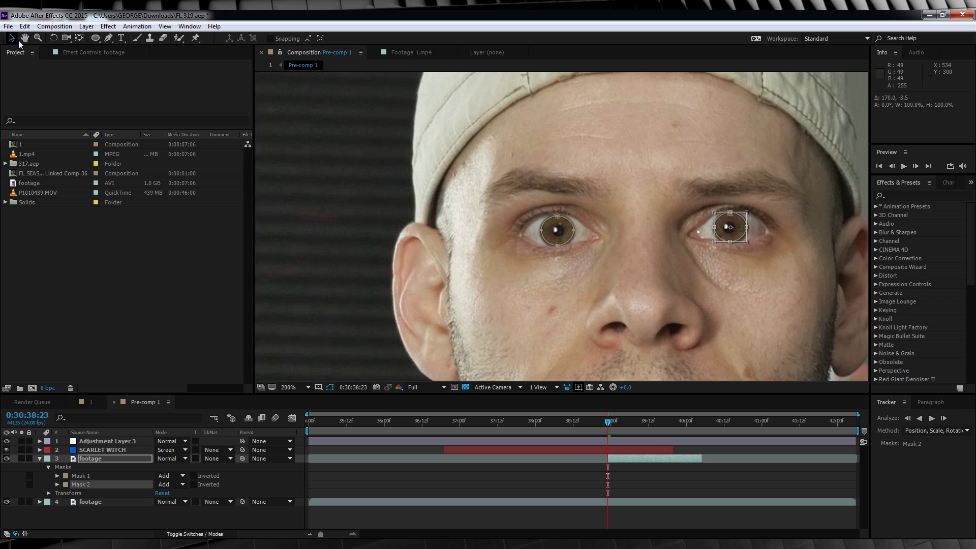
- Track Mask 1 and Mask 2 forward from 0:30:38:23 through the end of the trimmed footage copy
right_click(81, 477)
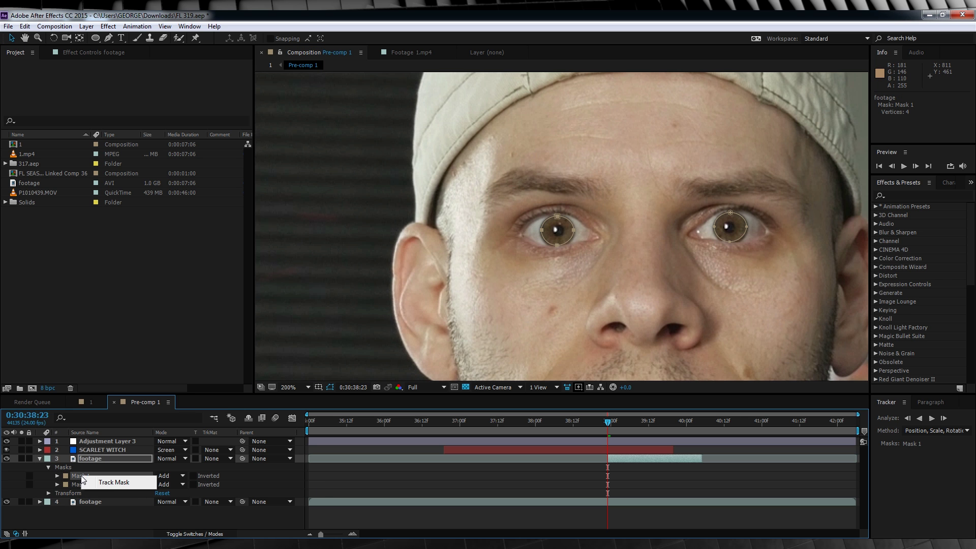
left_click(115, 482)
left_click(932, 418)
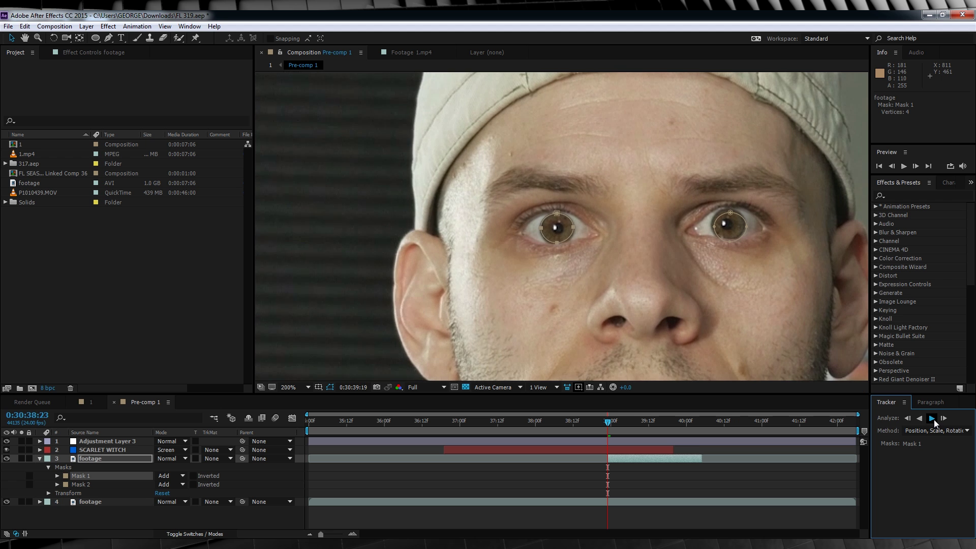
left_click(609, 424)
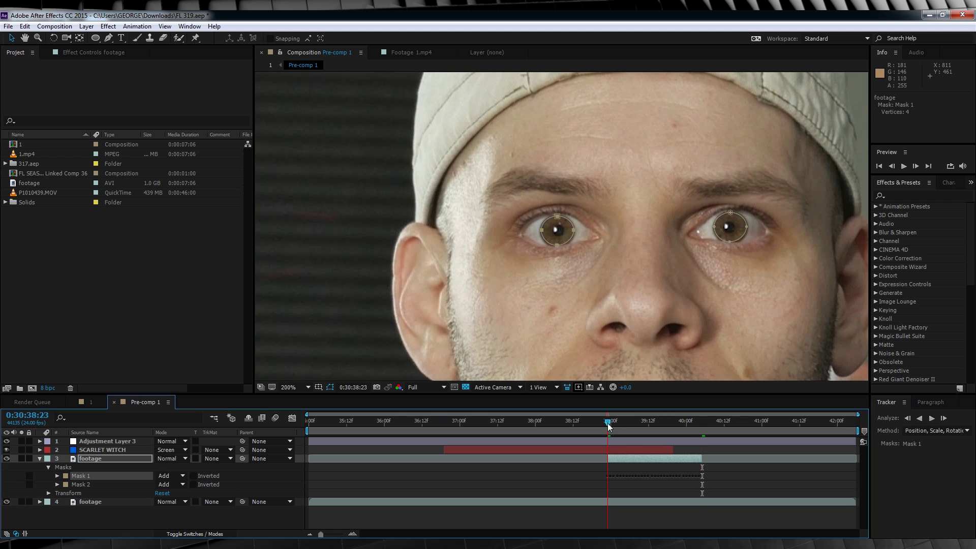
left_click(932, 418)
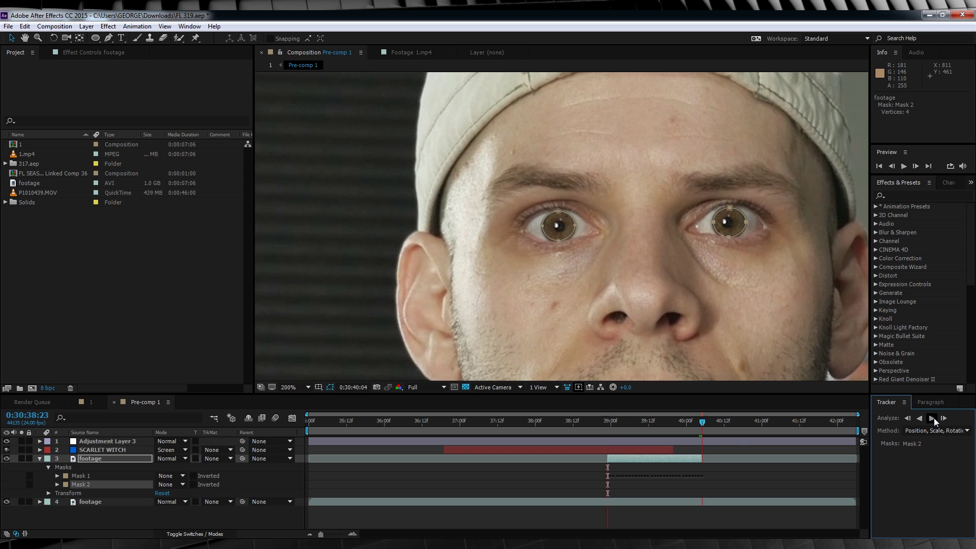
left_click(608, 424)
mouse_move(609, 424)
left_mouse_down()
mouse_move(678, 424)
mouse_move(612, 424)
left_mouse_up()
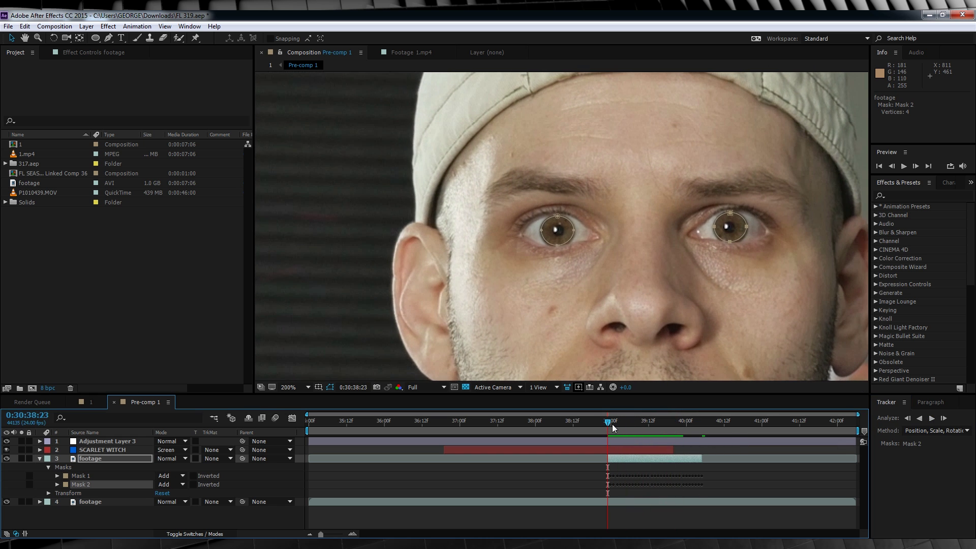
- Set the mask feather of both iris masks to 12 pixels
left_click(47, 468)
left_click(48, 468)
left_click(57, 476)
scroll(103, 479, "down", 1)
left_click(57, 508)
scroll(152, 470, "down", 1)
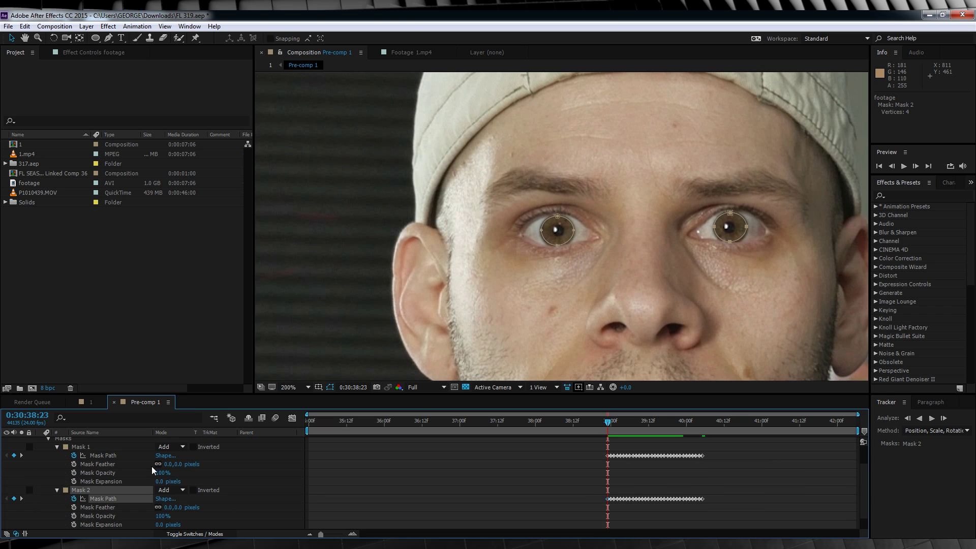
left_click(179, 465)
type("12")
key("Return")
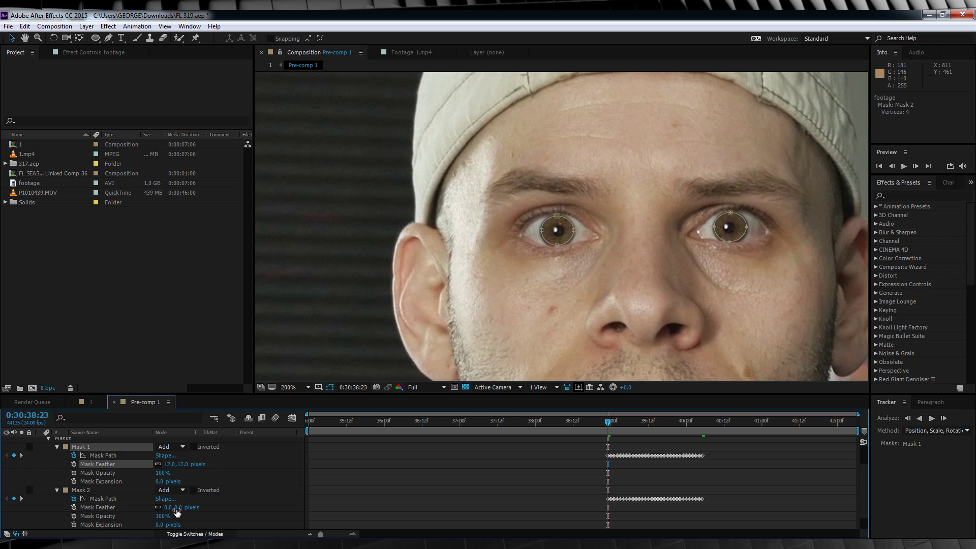
type("12")
key("Return")
- Set the mask expansion of both iris masks to -4 pixels
left_click(160, 481)
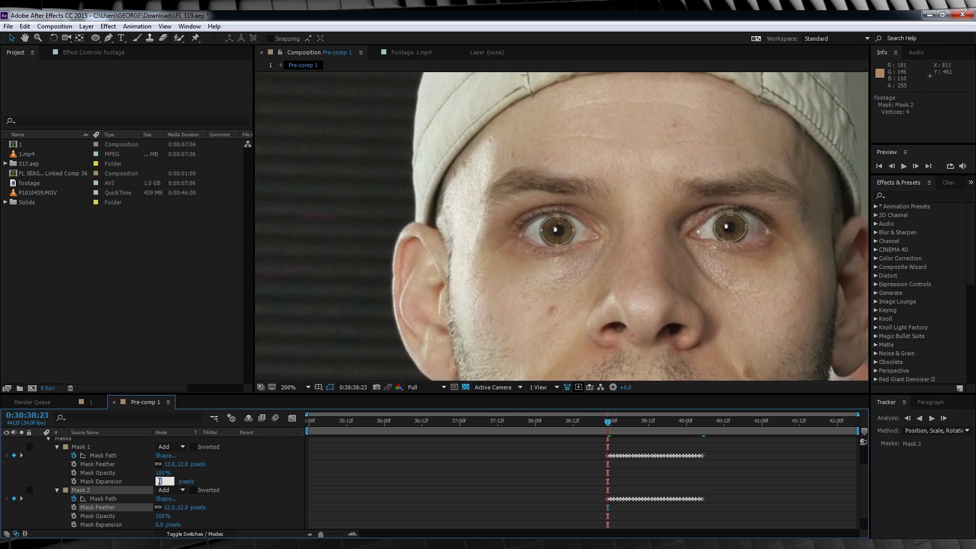
type("-4")
key("Return")
left_click(161, 524)
type("-4")
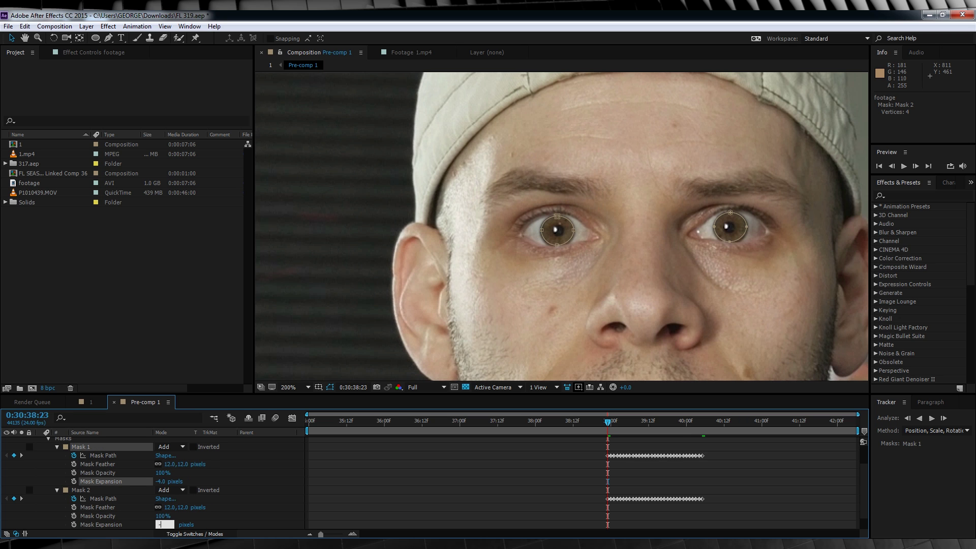
key("Return")
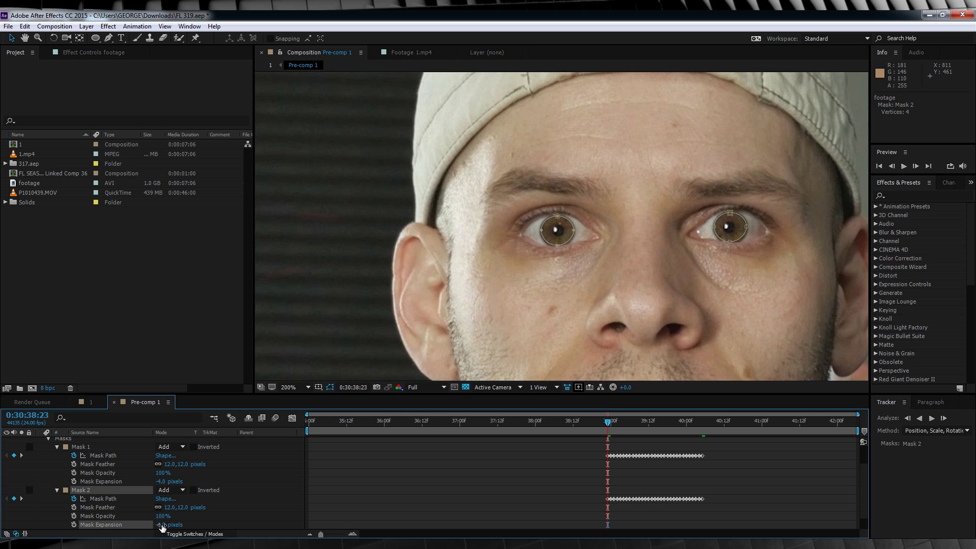
- Apply the Hue/Saturation and Gamma/Pedestal/Gain effects to the masked footage copy
left_click(106, 26)
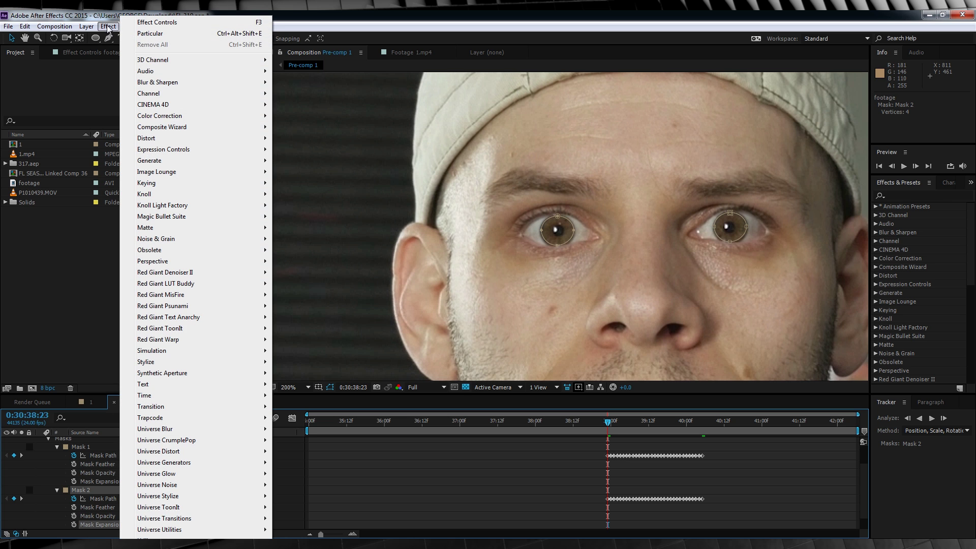
mouse_move(172, 117)
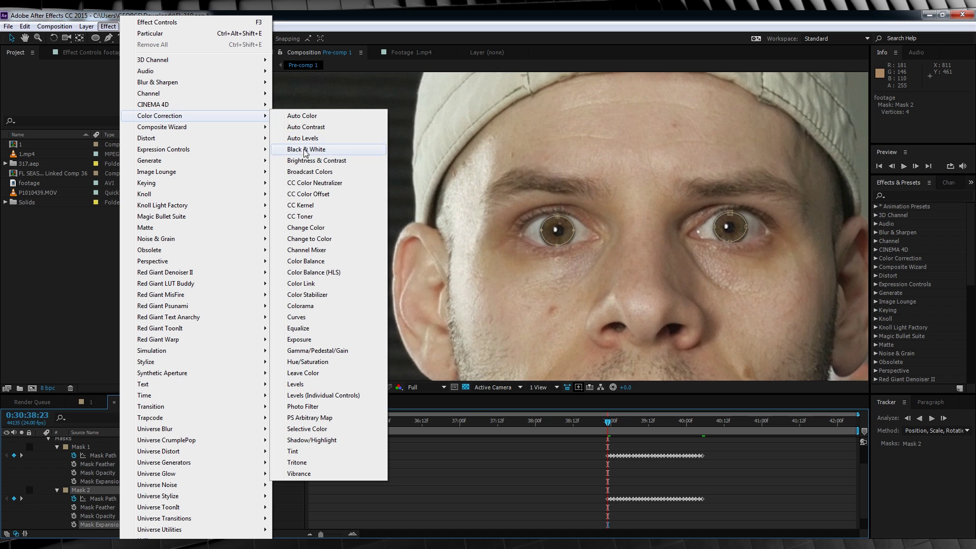
left_click(308, 361)
left_click(108, 26)
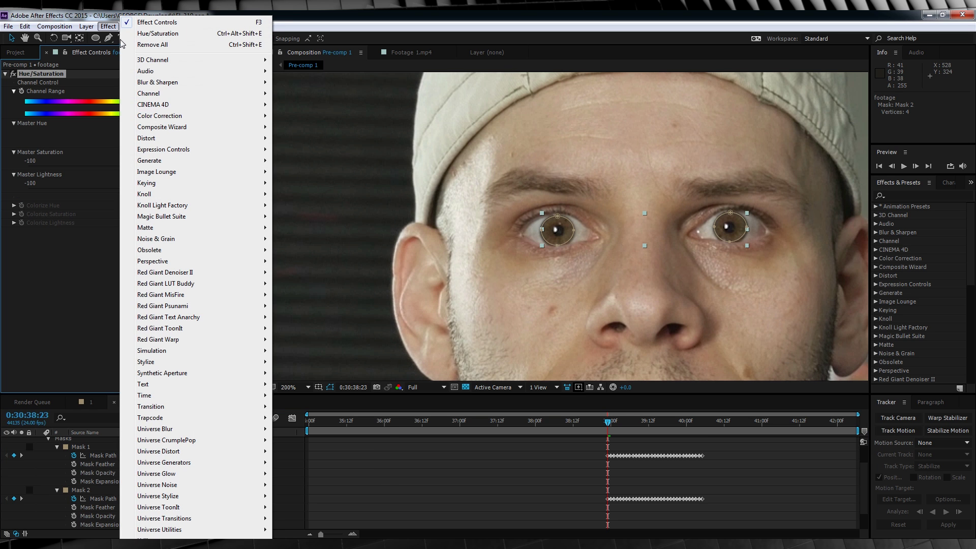
mouse_move(176, 117)
left_click(305, 350)
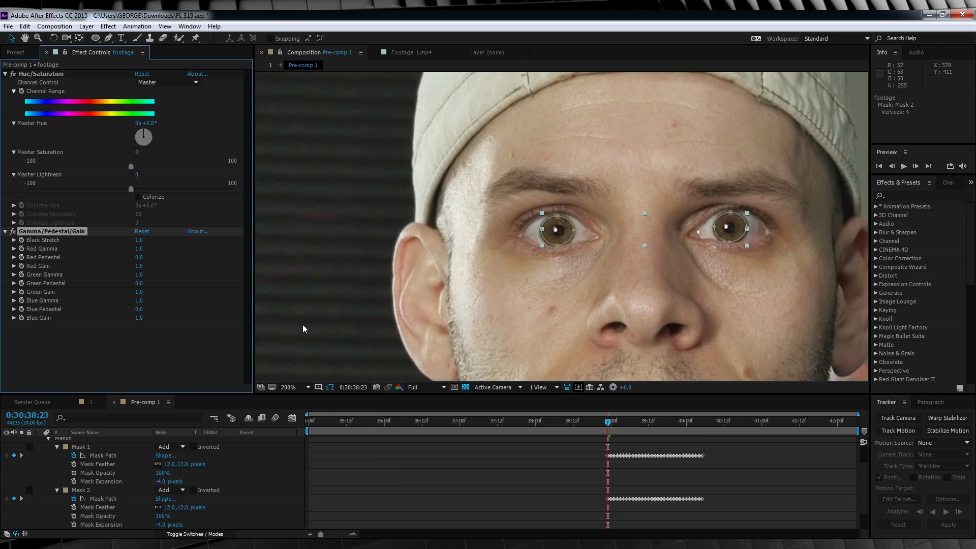
- Turn the irises red with Master Hue -52°, Master Saturation 39, Red Pedestal 0.1 and Red Gain 1.7
left_click(144, 134)
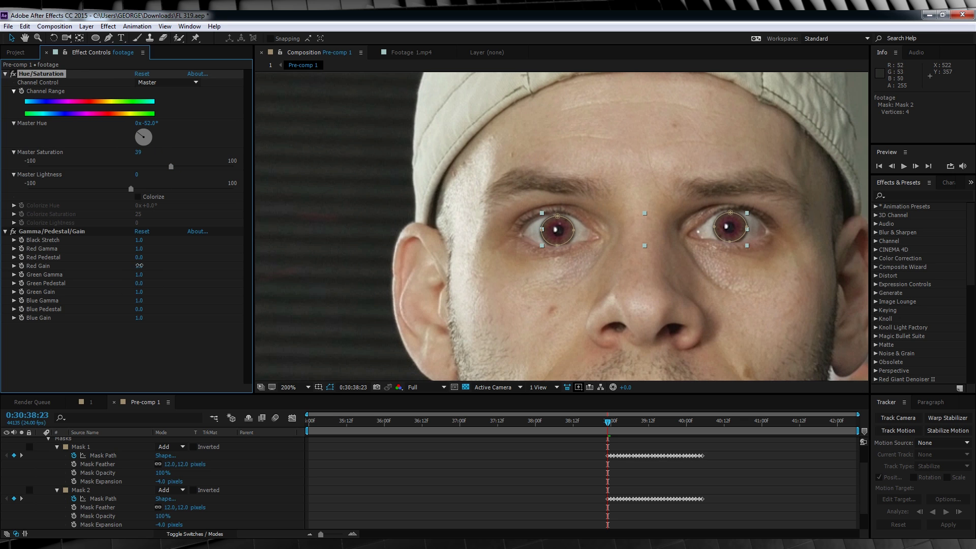
type("5")
key("Return")
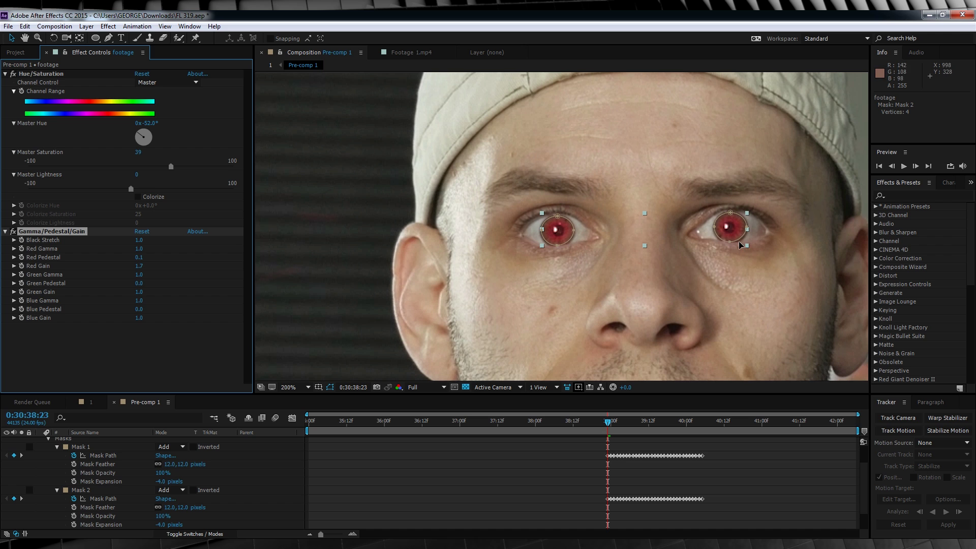
- Pre-compose the masked footage copy, leaving all attributes in Pre-comp 1
left_click(116, 334)
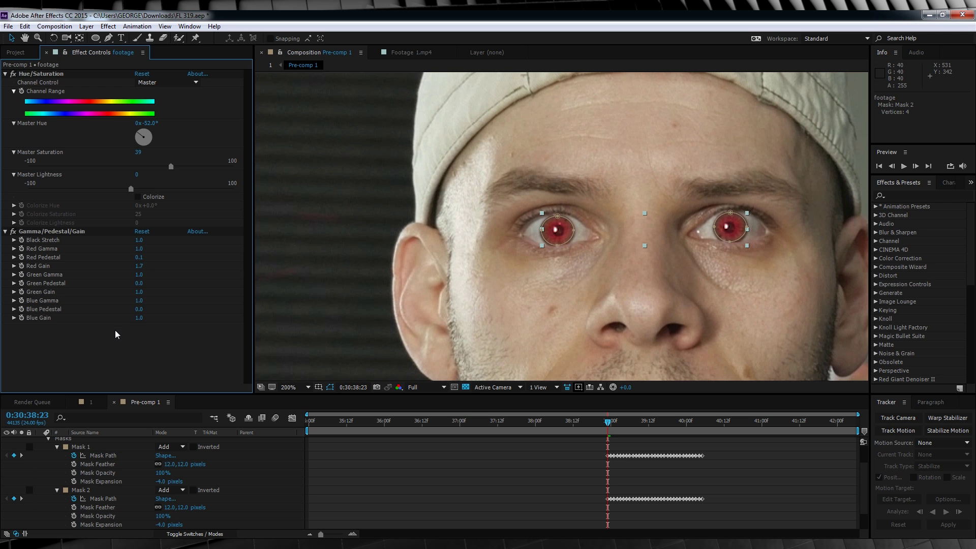
scroll(92, 464, "up", 2)
left_click(40, 459)
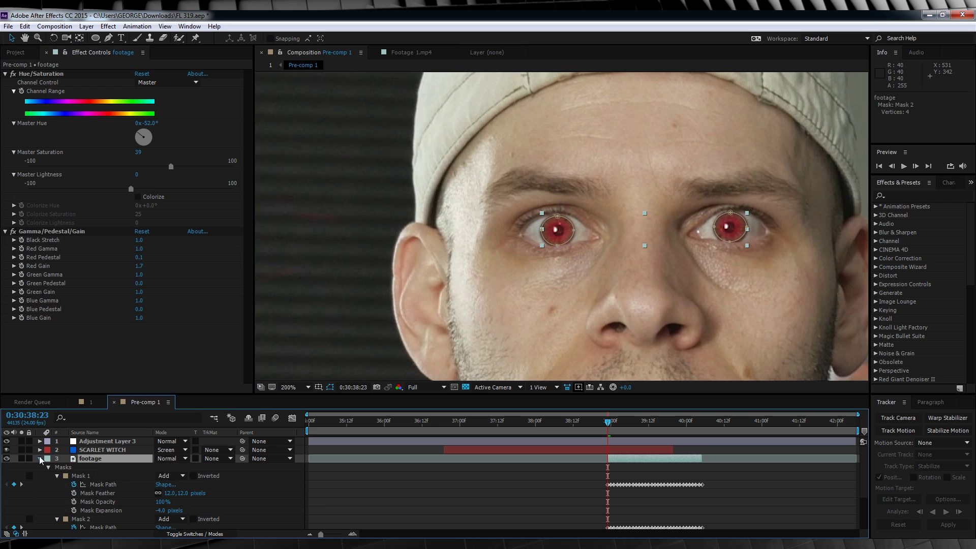
left_click(90, 459)
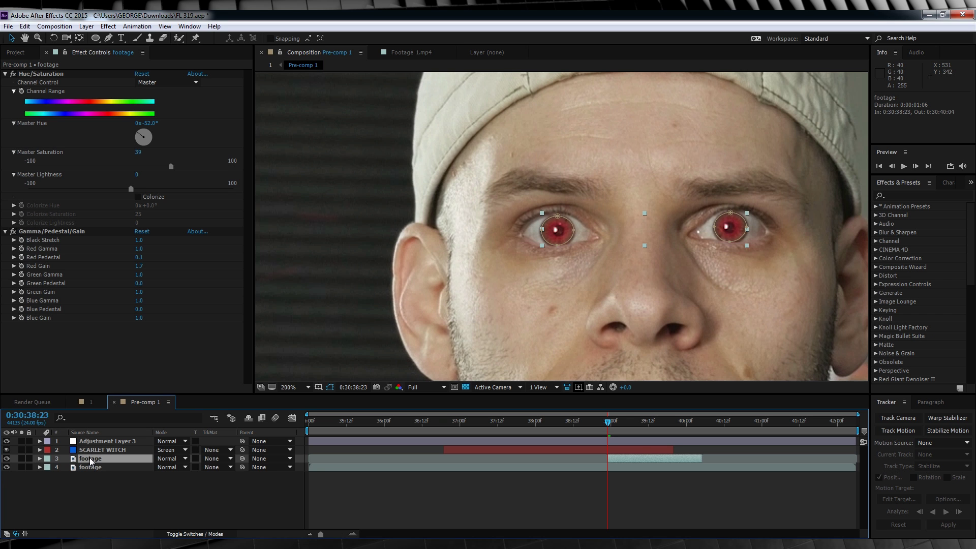
right_click(89, 458)
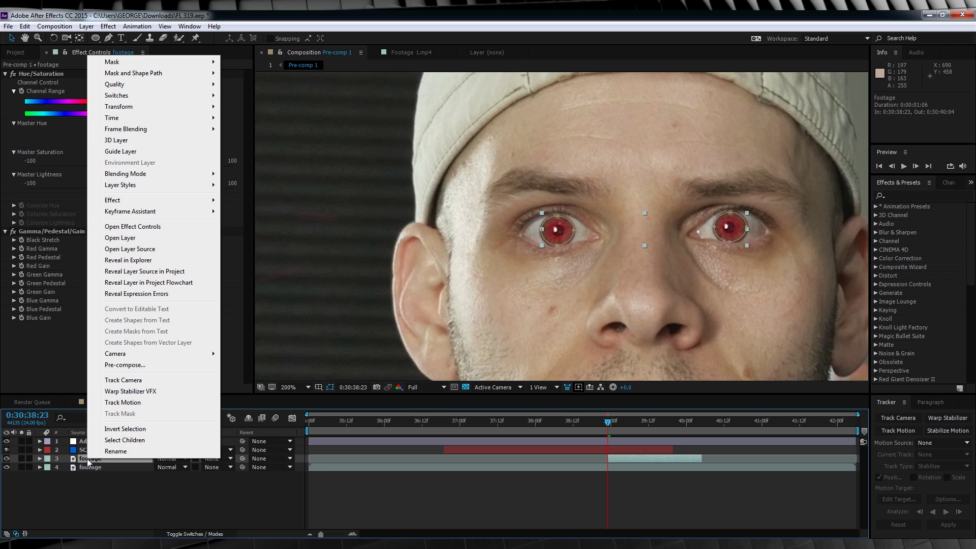
left_click(125, 365)
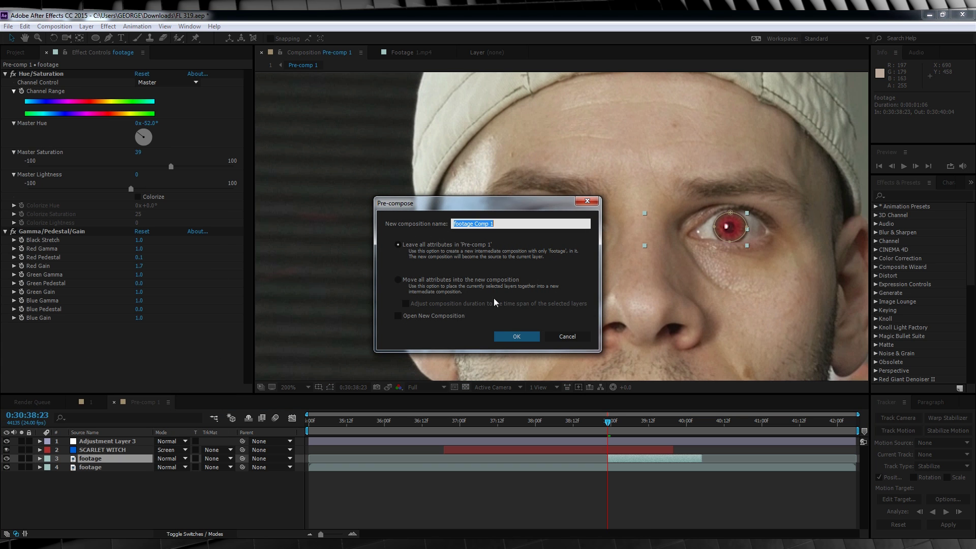
left_click(507, 337)
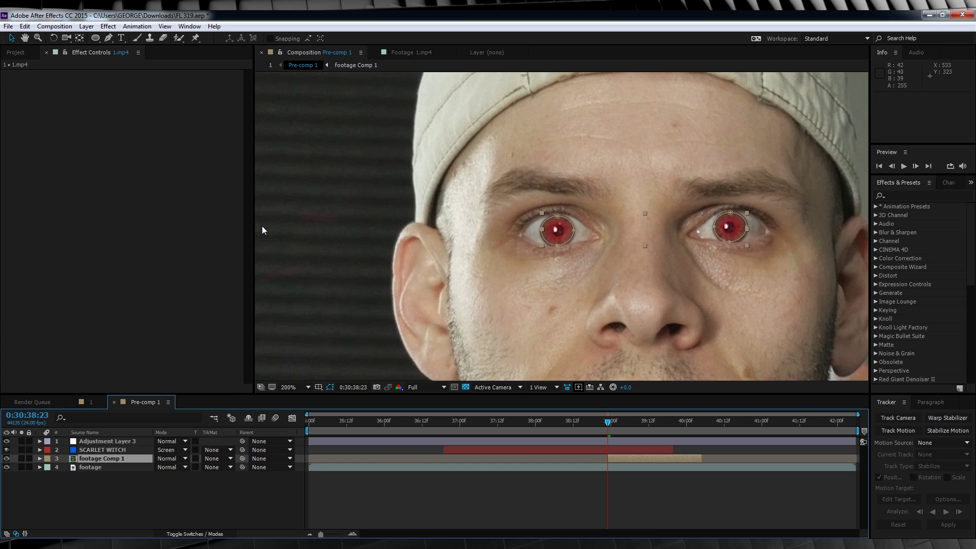
- Apply a Glow effect to the pre-composed eye layer with Glow Threshold 77% and Glow Radius 30
left_click(108, 27)
mouse_move(172, 363)
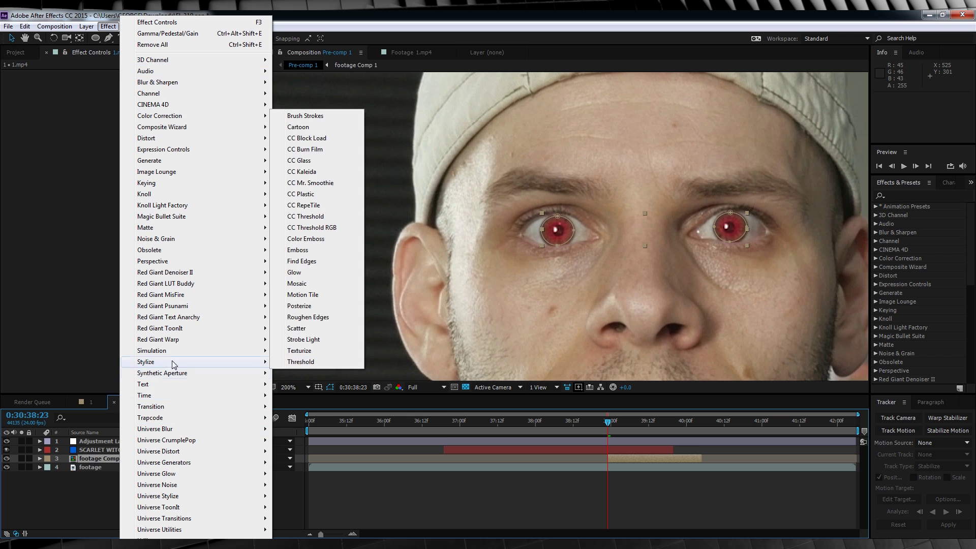
left_click(297, 273)
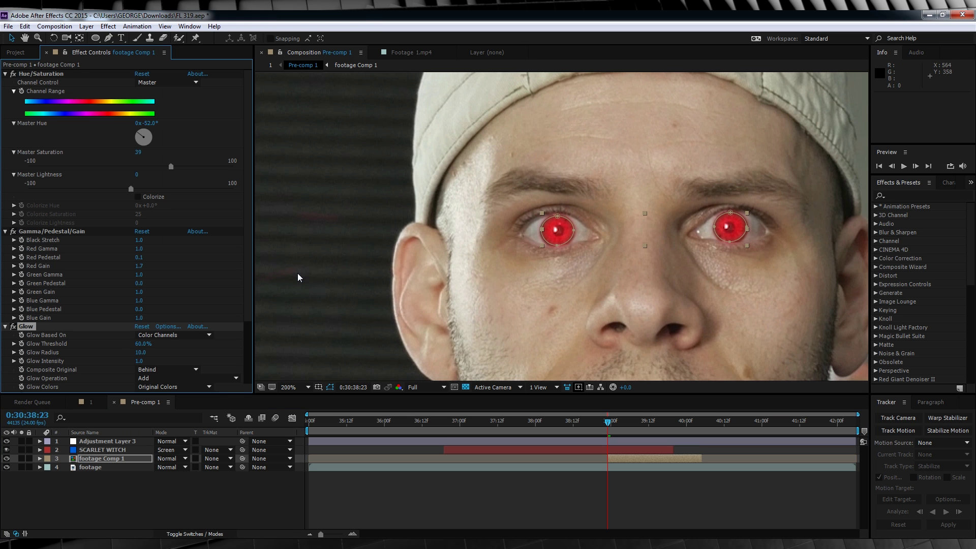
left_click(141, 345)
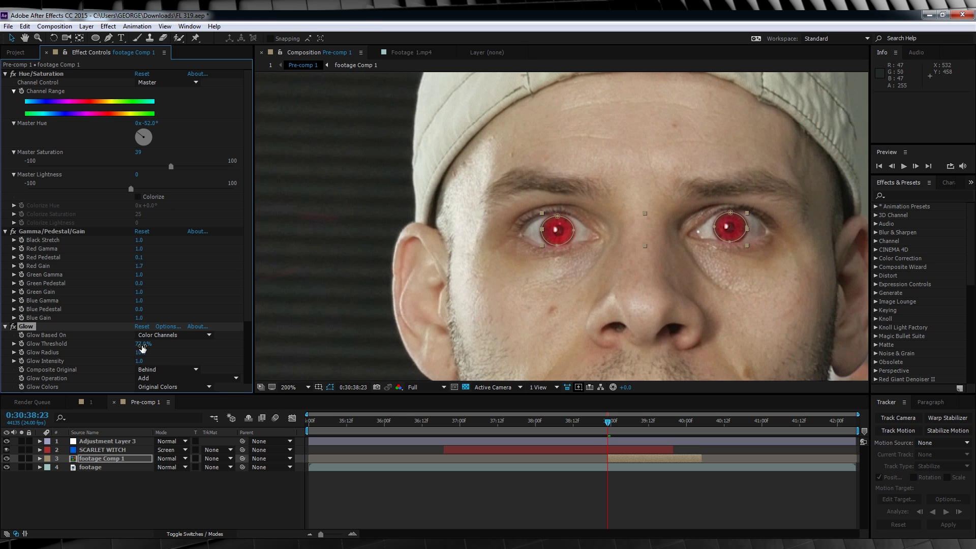
type("30")
key("Return")
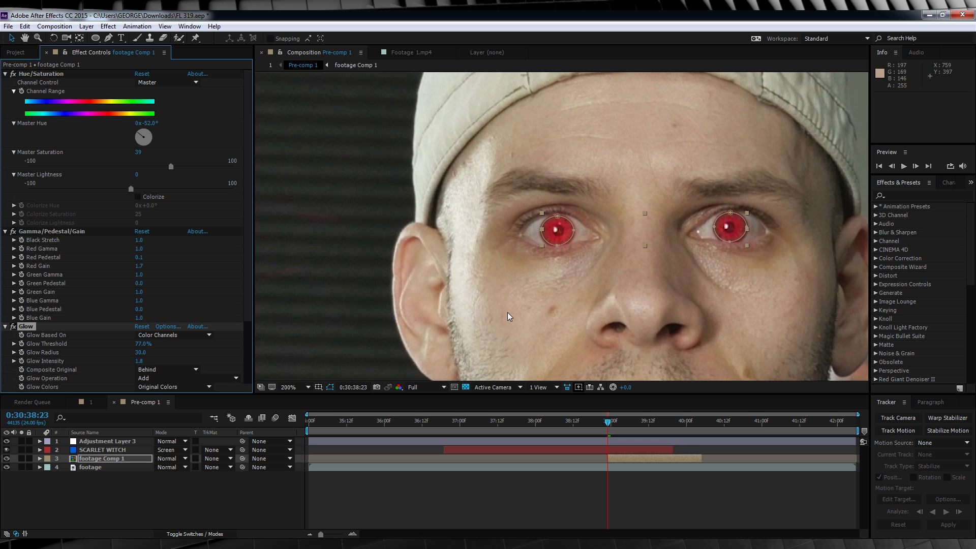
key("comma")
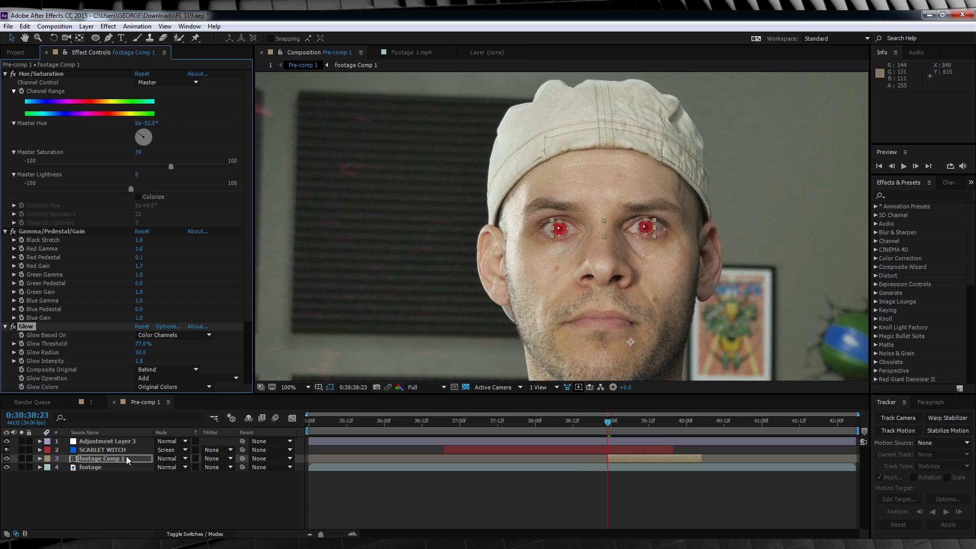
- Fade in the red eye layer by keyframing its opacity from 0% at 0:30:38:23 to 100% at 0:30:39:05
left_click(96, 459)
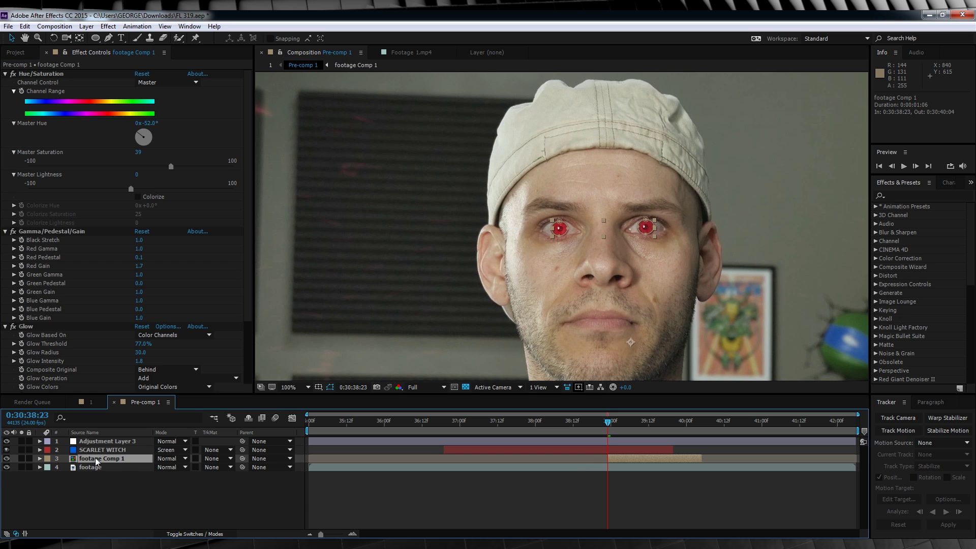
key("t")
left_click(64, 467)
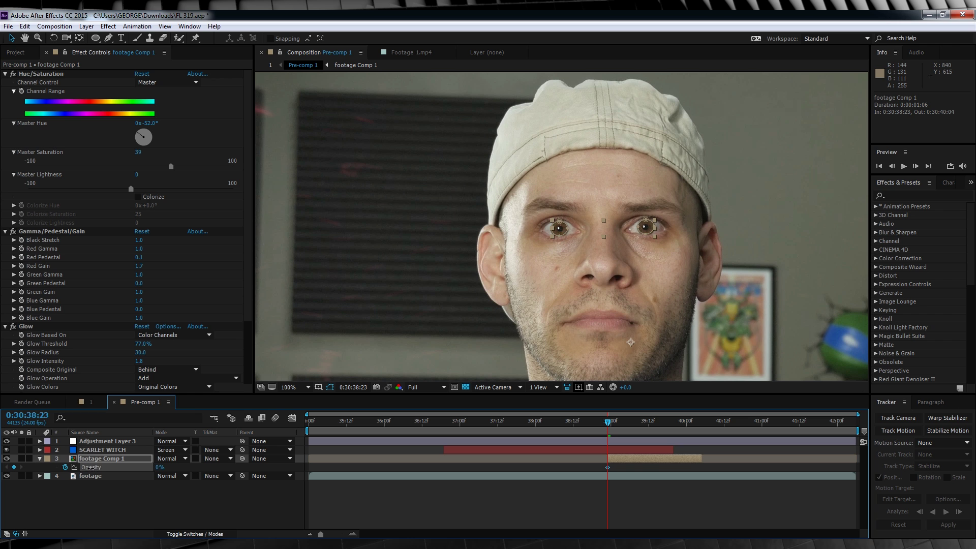
left_click_drag(611, 416, 627, 422)
left_click(169, 467)
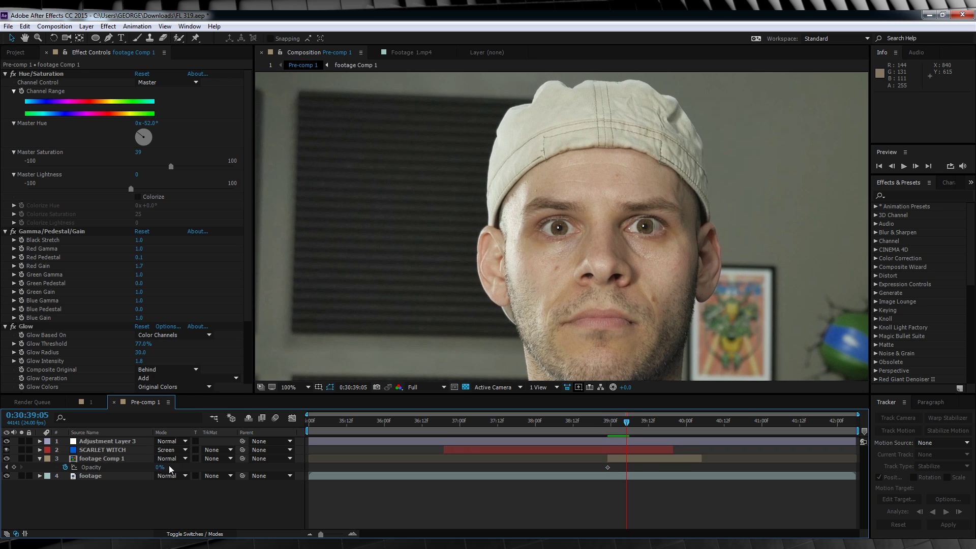
key("Return")
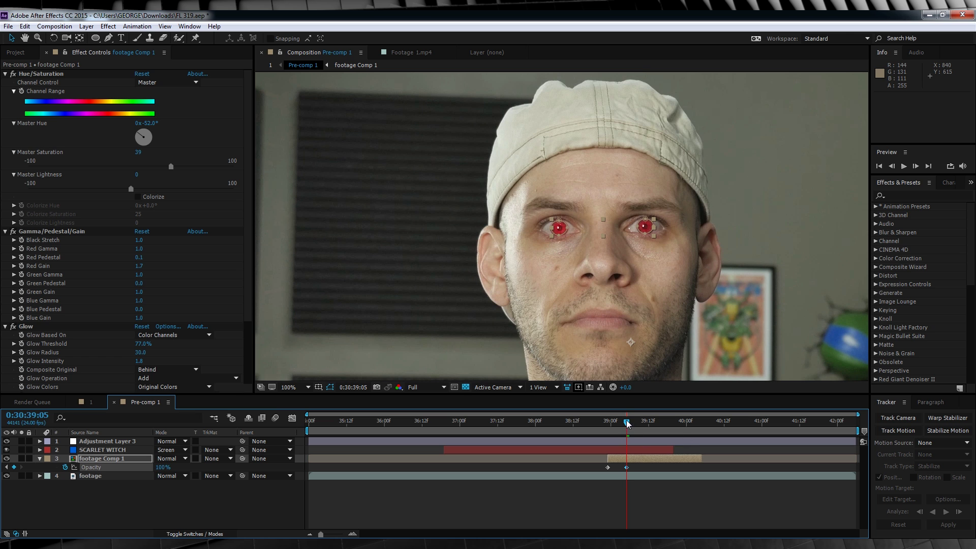
- Fade out the red eyes with opacity keyframes of 100% at 0:30:39:15 and 0% at 0:30:40:01
key("space")
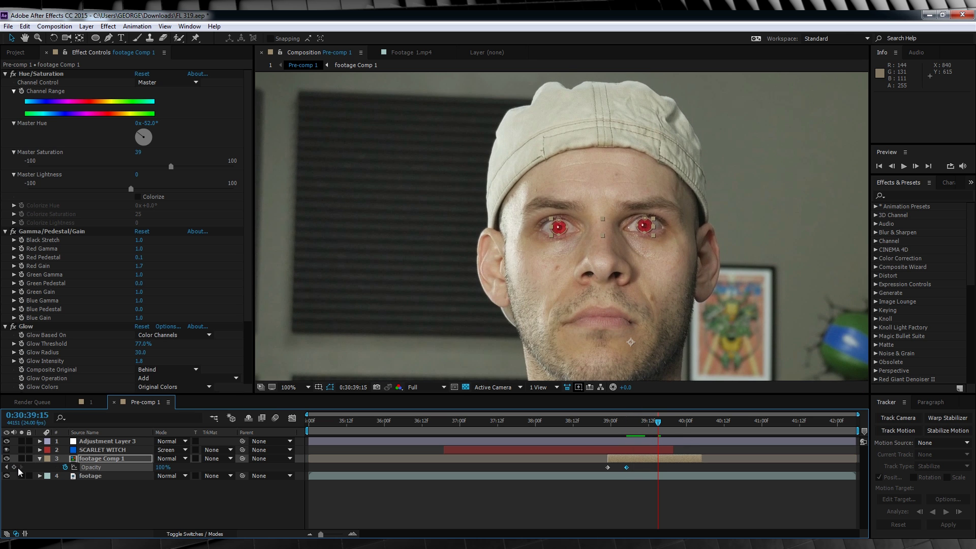
left_click_drag(658, 427, 690, 427)
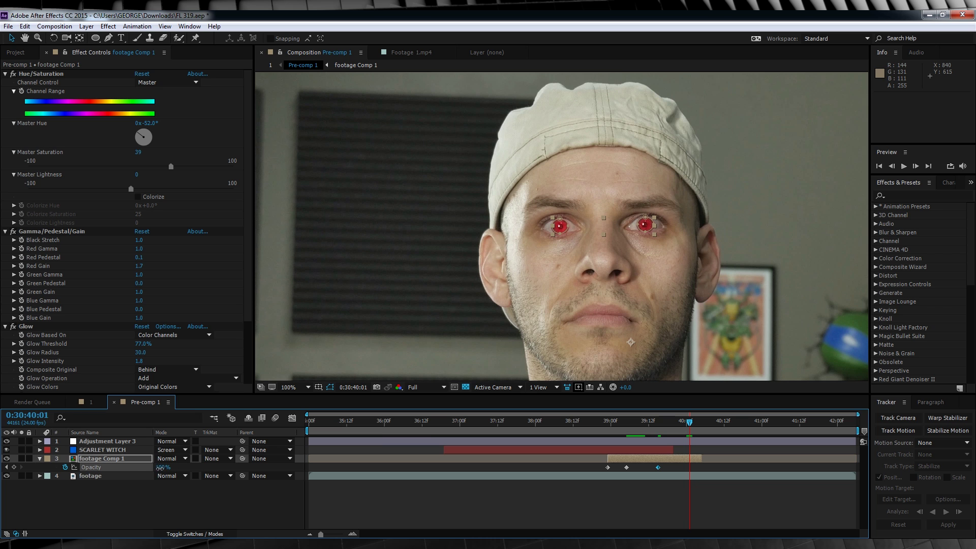
left_click_drag(159, 468, 159, 468)
key("space")
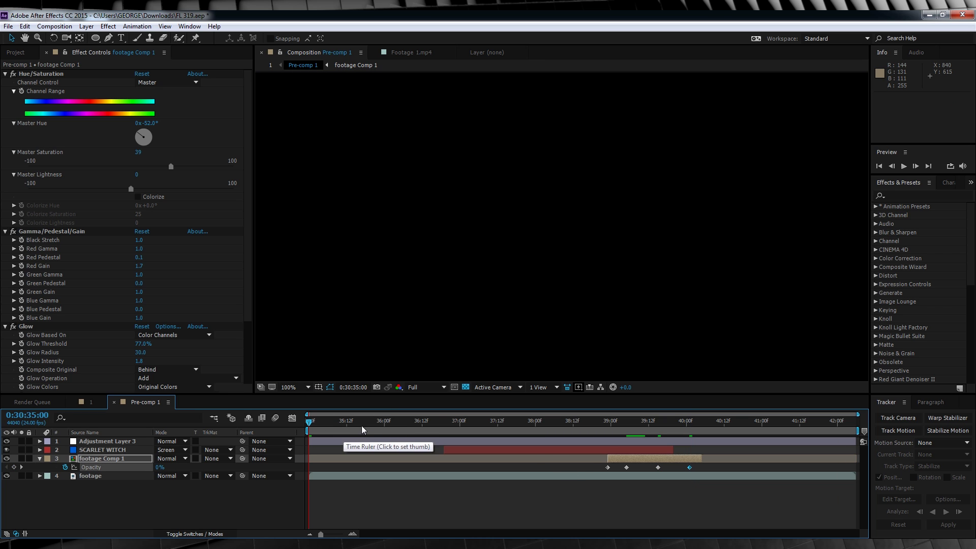